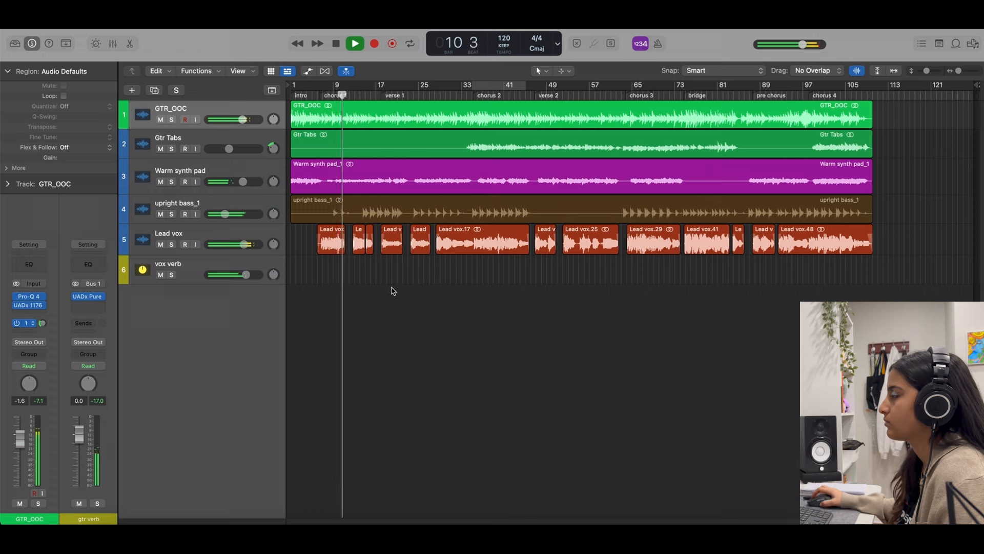
Stop playback, show the mixer, and solo GTR_OOC to play it alone with its Pro-Q 4 equalizer open
key(space)
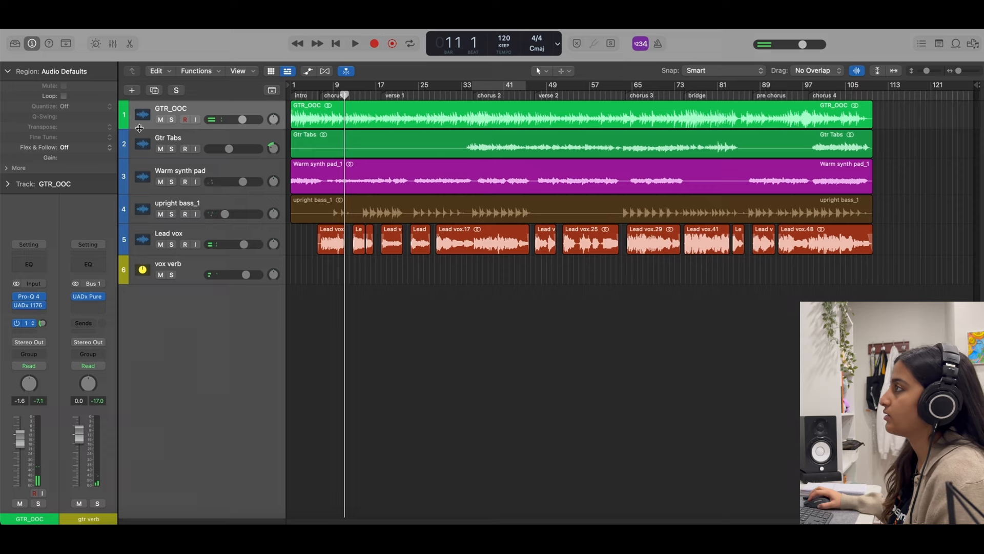
click(112, 44)
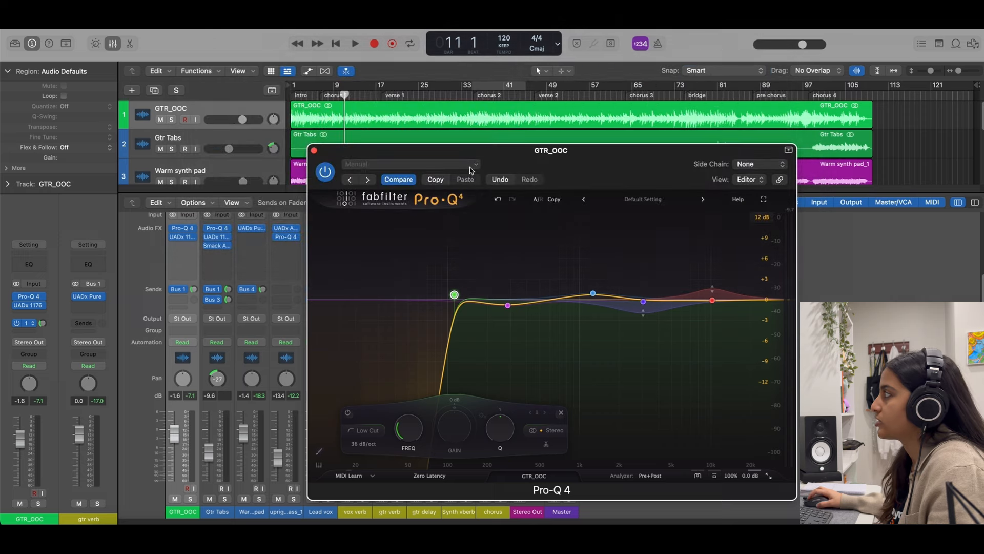
drag(539, 156, 441, 139)
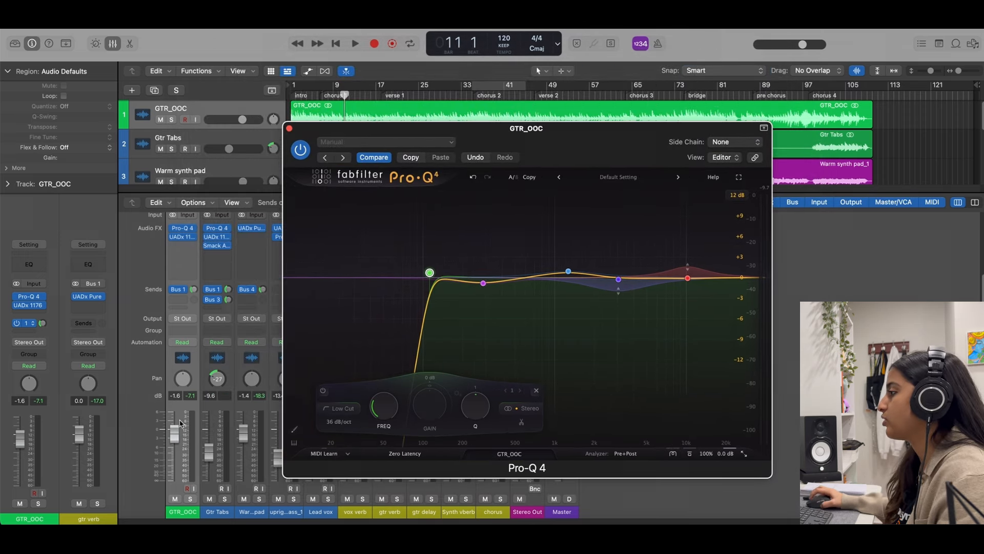
click(190, 498)
key(space)
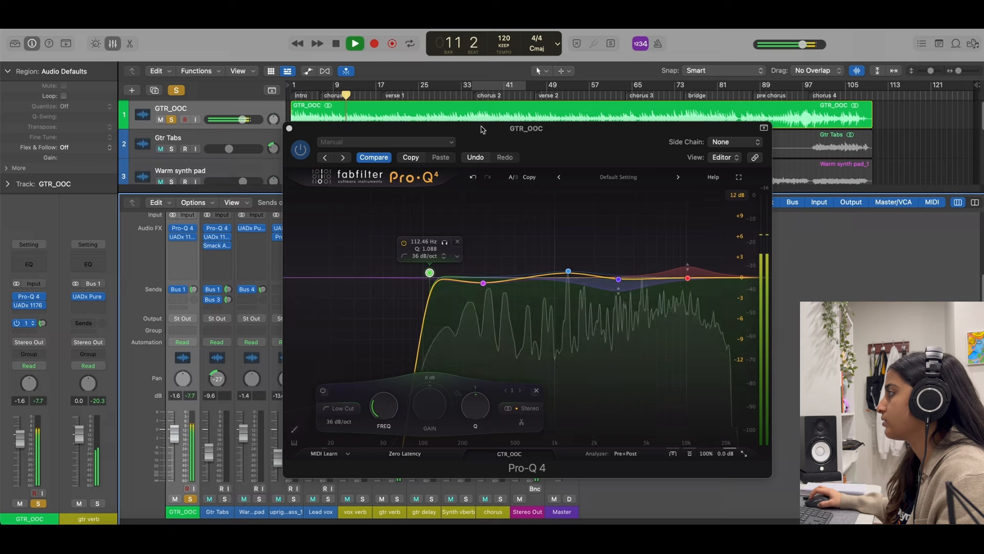
Examine the Pro-Q 4 bands and the UADx 1176 Rev A Compressor settings on the GTR_OOC track
drag(482, 131, 373, 122)
mouse_move(461, 318)
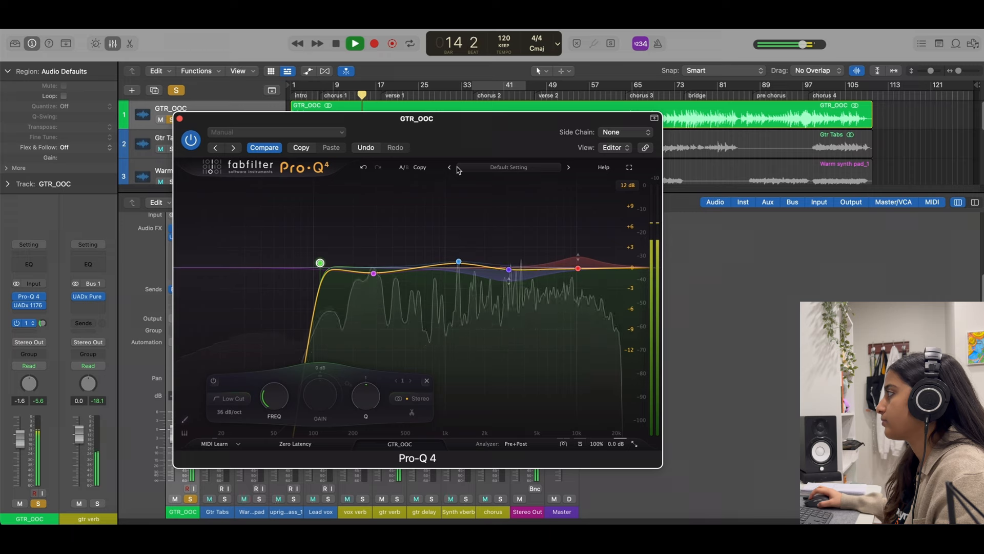
mouse_move(511, 274)
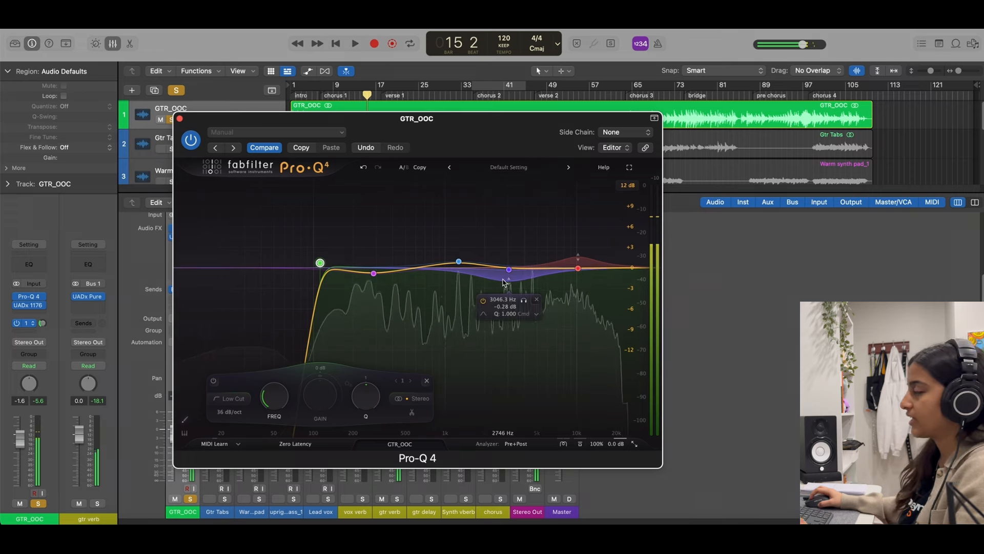
key(space)
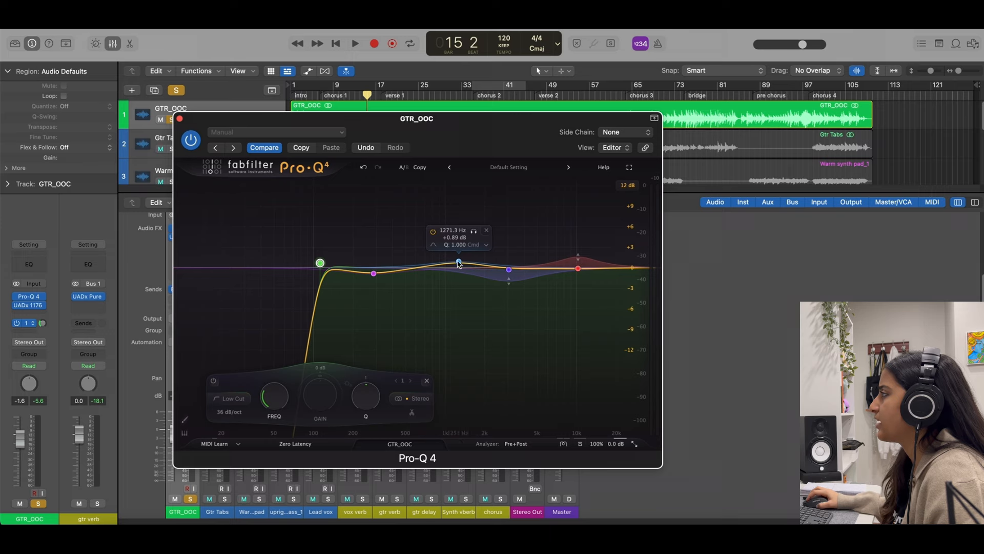
click(374, 274)
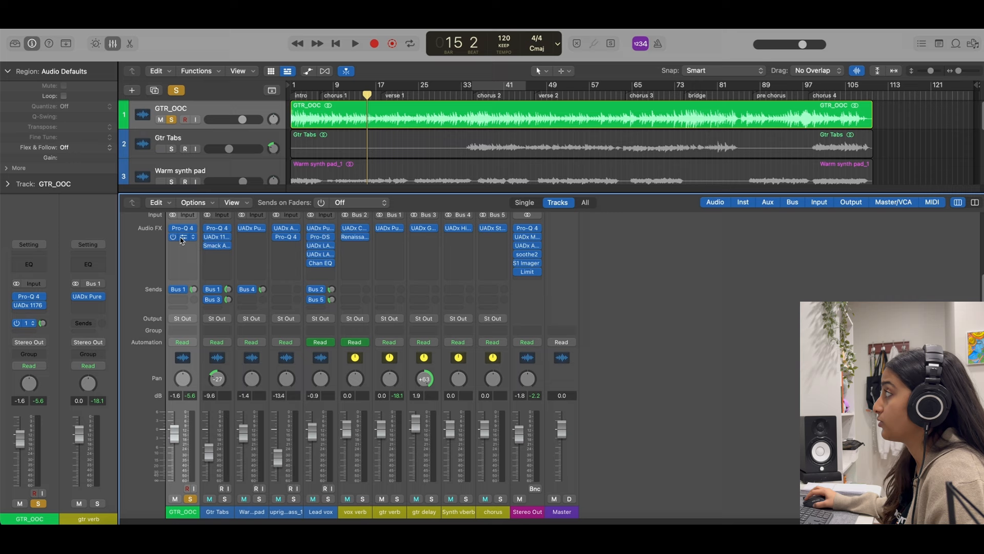
click(181, 236)
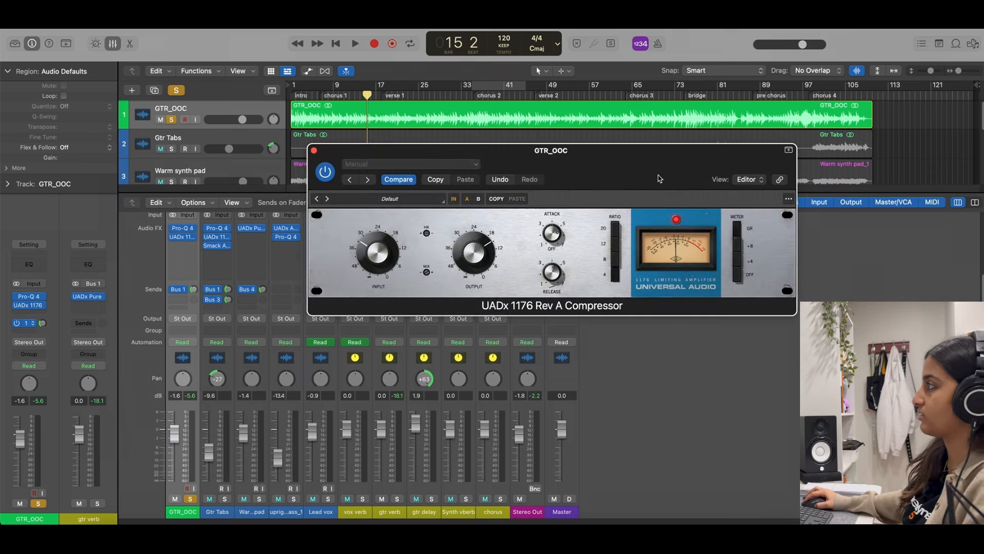
click(314, 150)
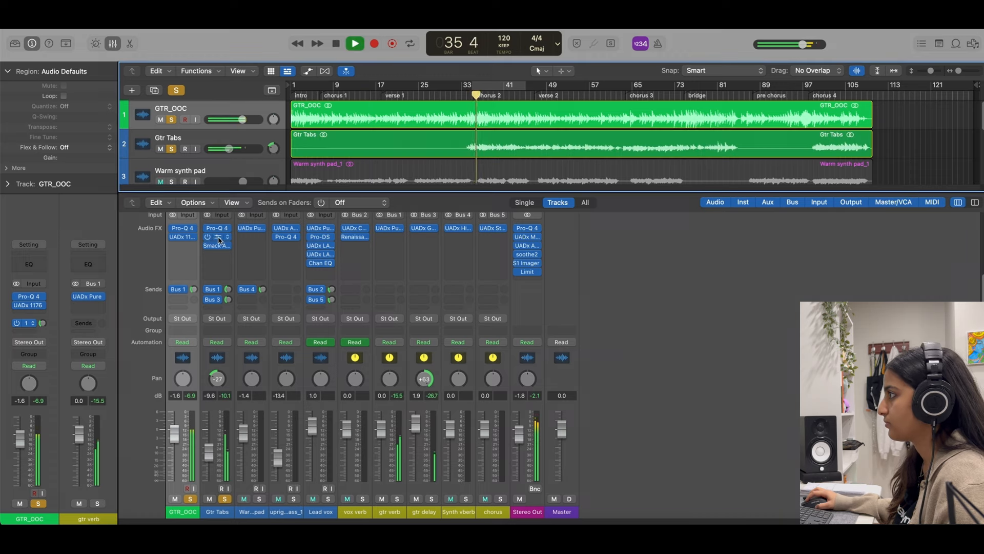
With only Gtr Tabs soloed, set the gtr delay channel's pan to +31 and its fader to 0.2 dB
click(190, 499)
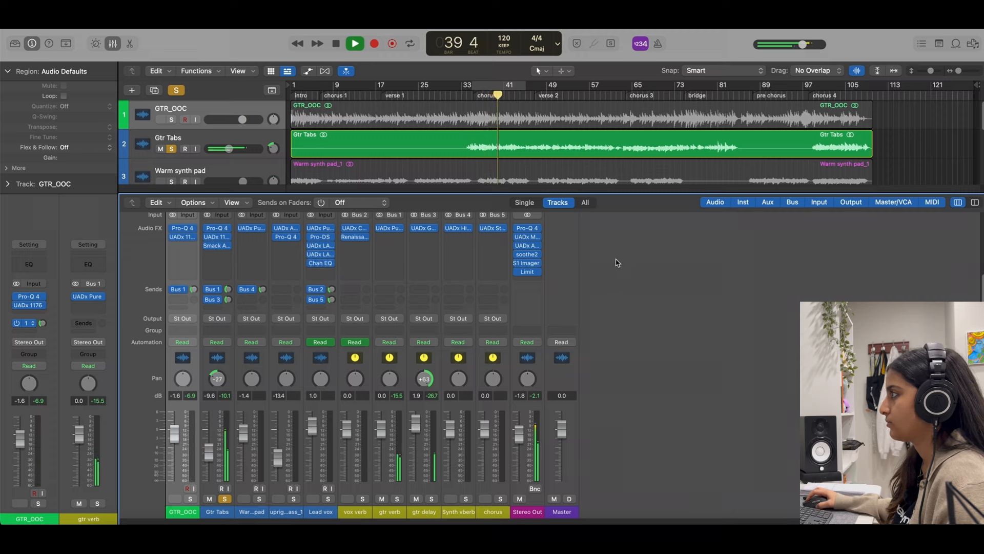
key(space)
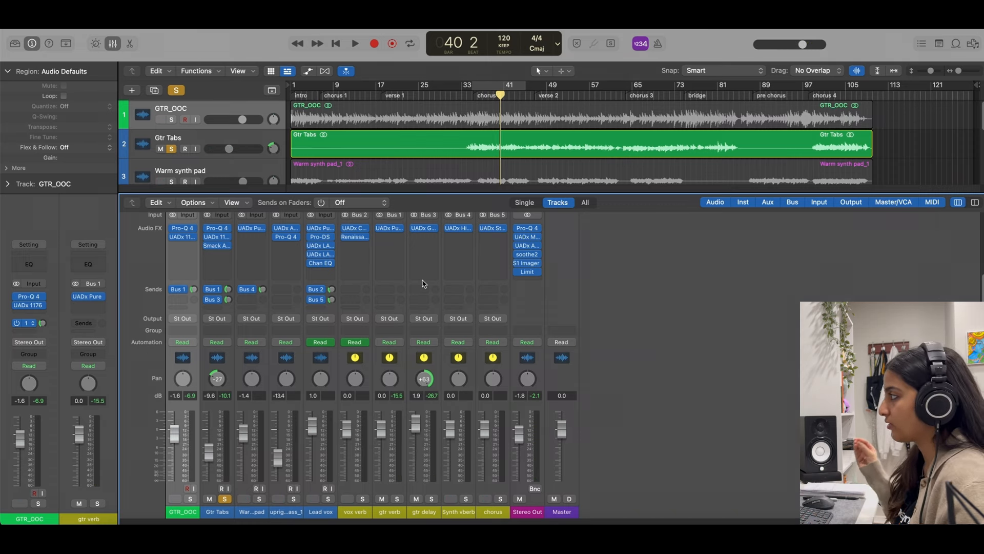
click(429, 381)
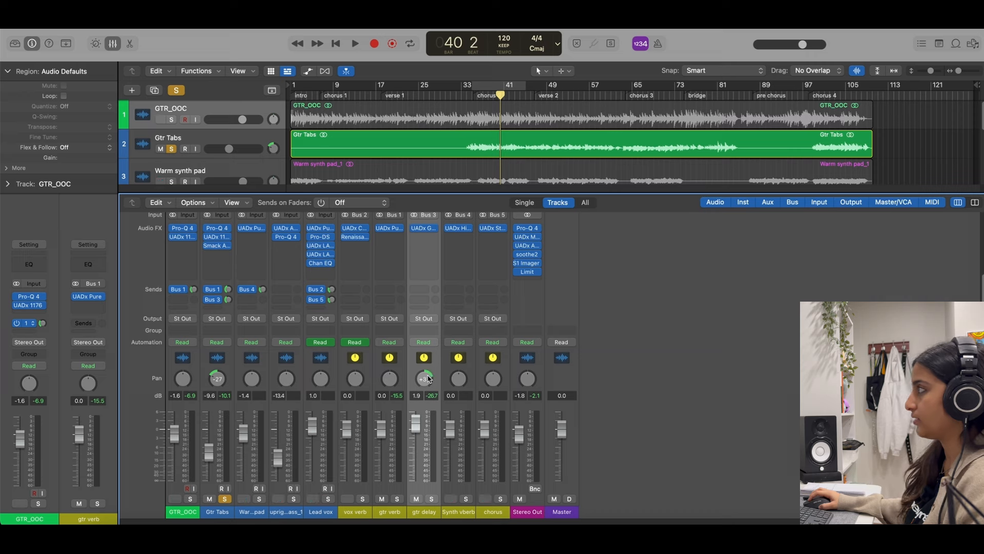
key(space)
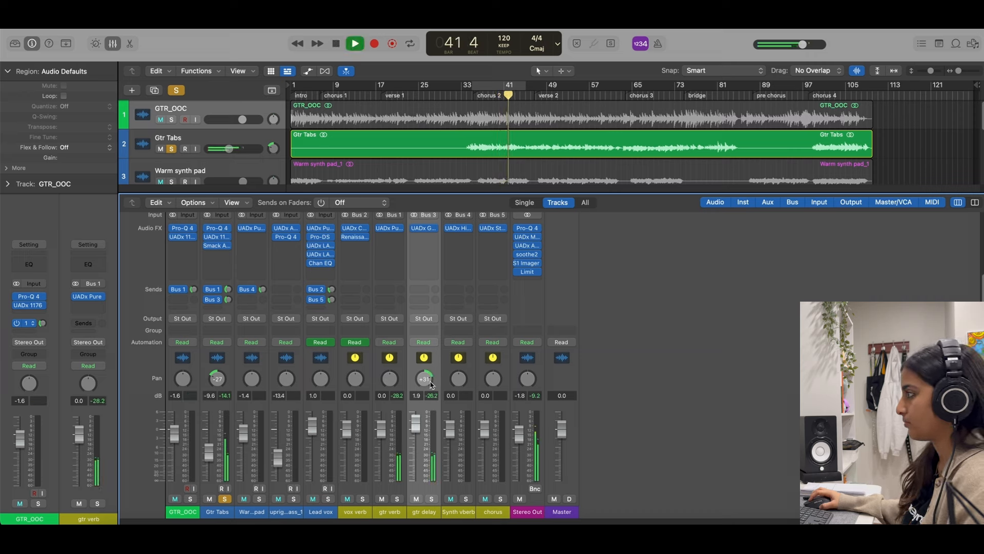
drag(418, 433, 417, 438)
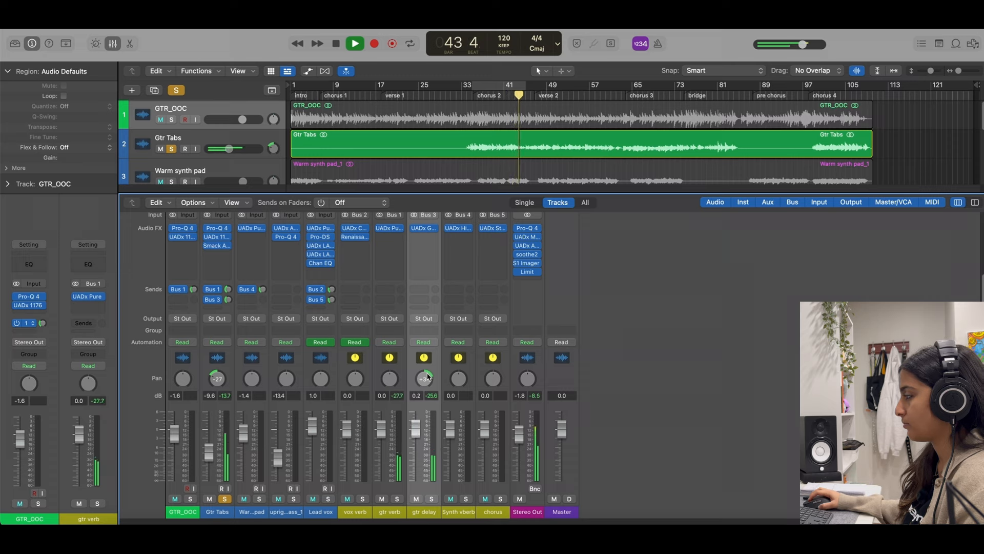
key(space)
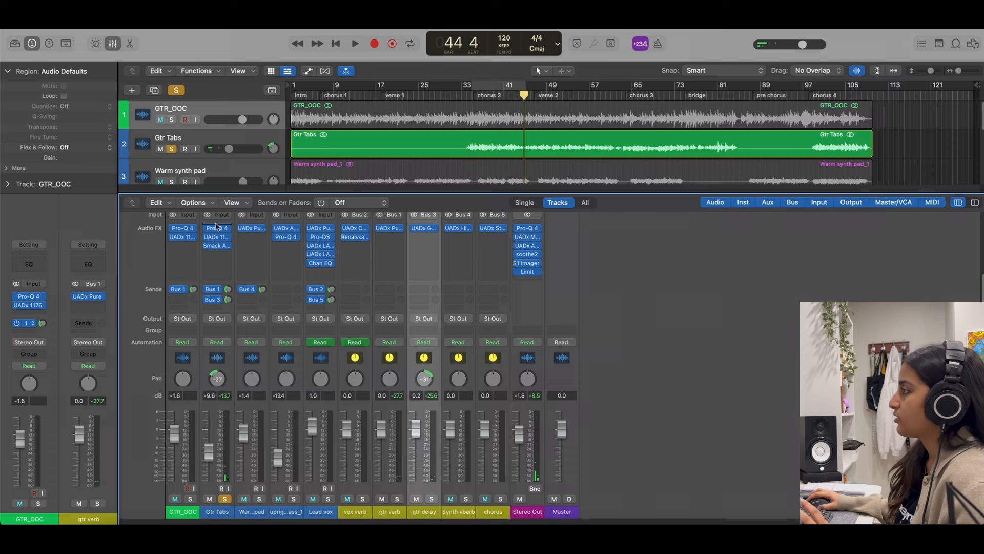
Audition the 2187.5 Hz band of the Pro-Q 4 on Gtr Tabs in isolation during playback, and close the equalizer
click(221, 229)
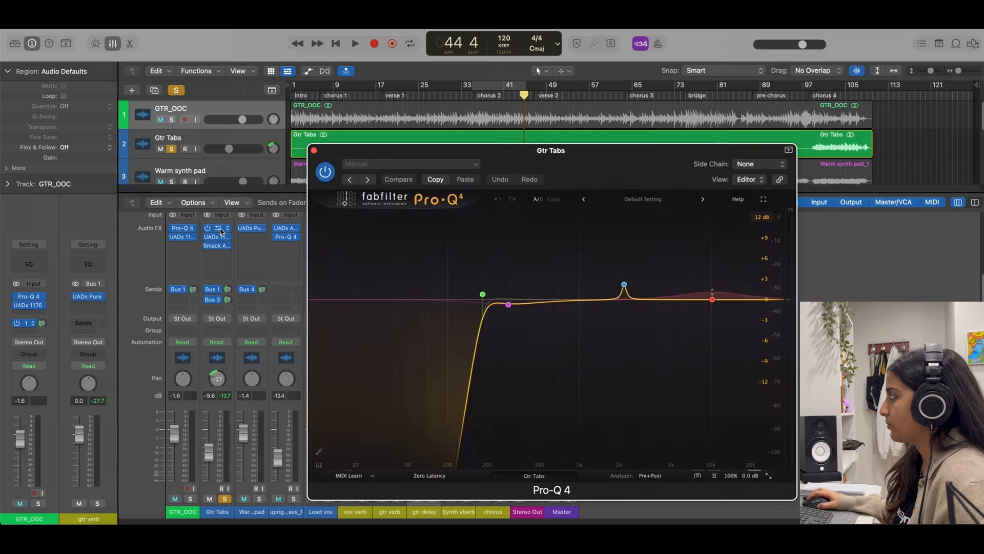
mouse_move(626, 284)
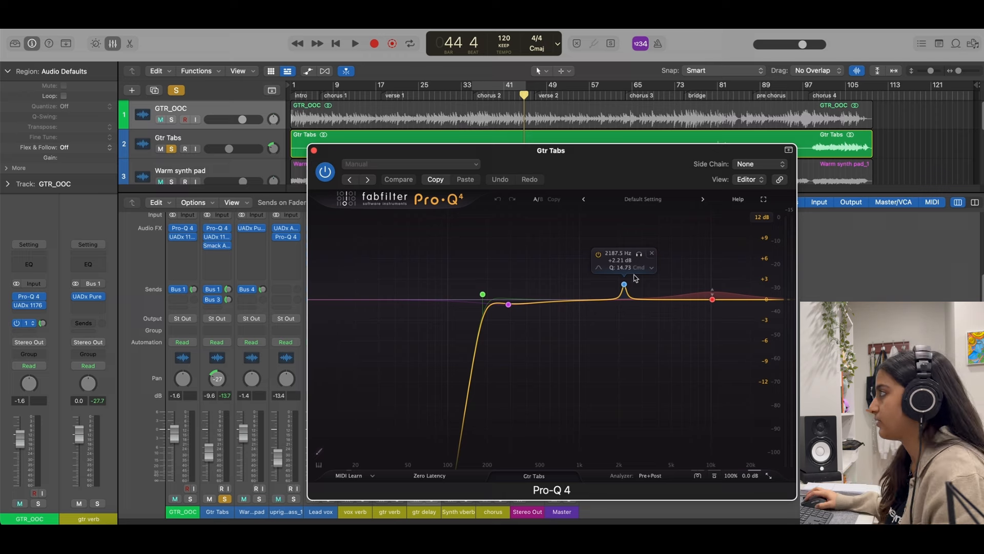
key(space)
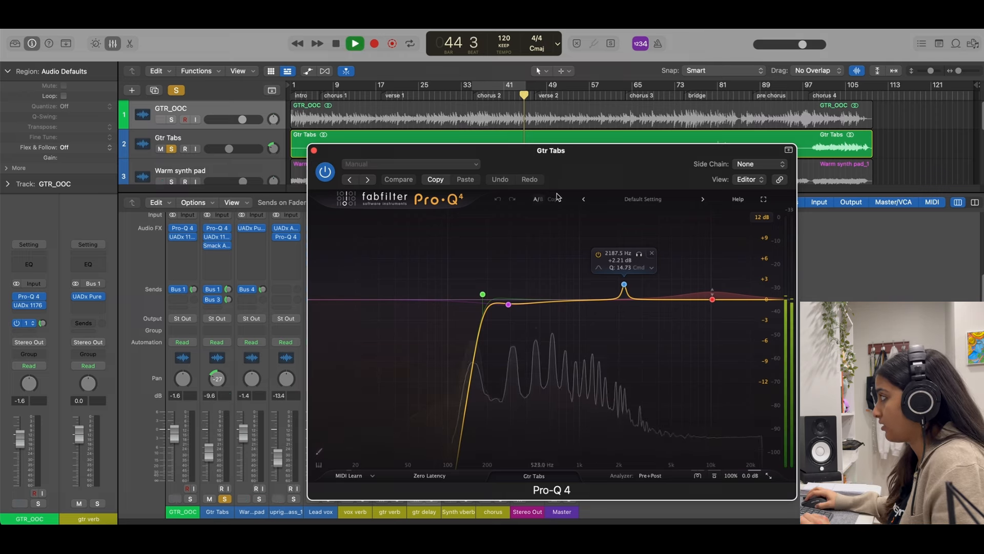
click(639, 253)
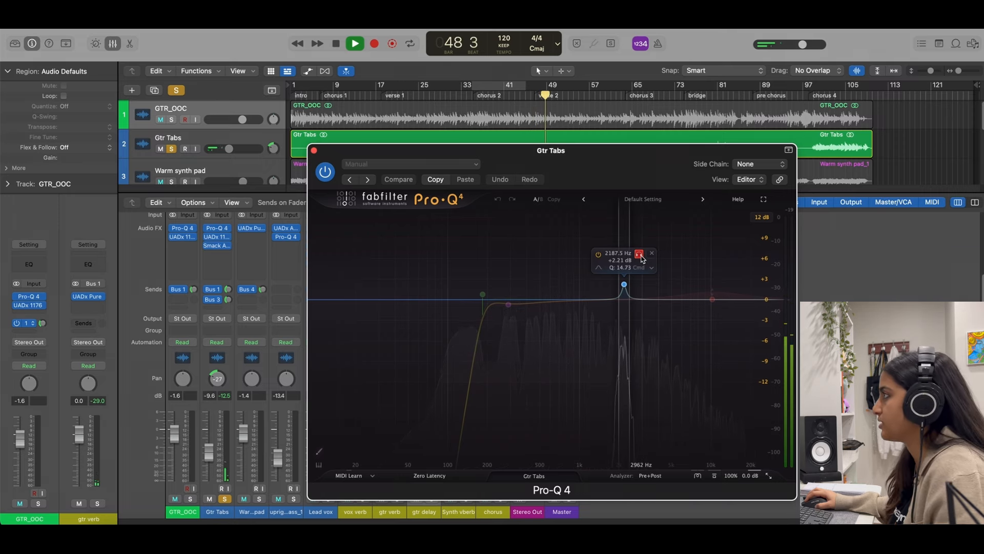
click(639, 254)
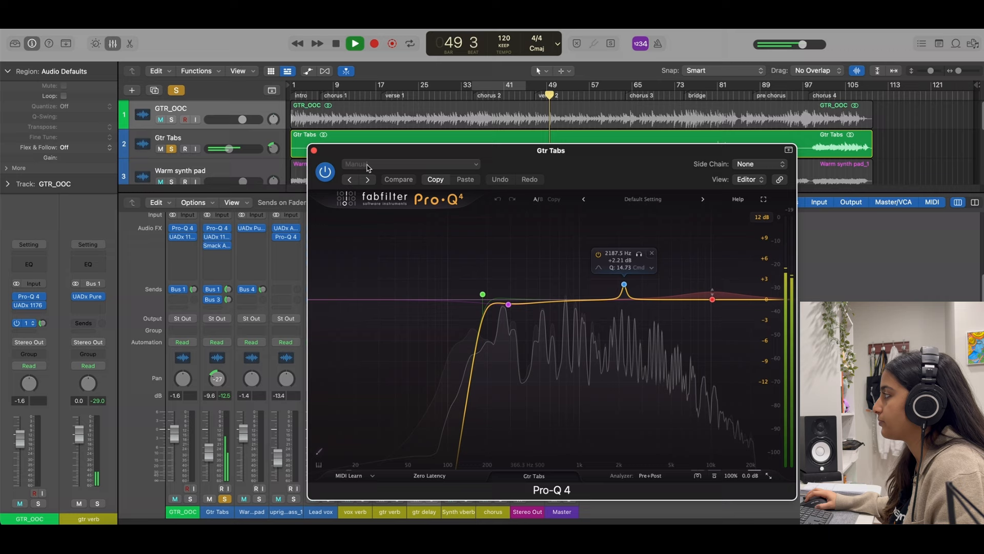
click(314, 151)
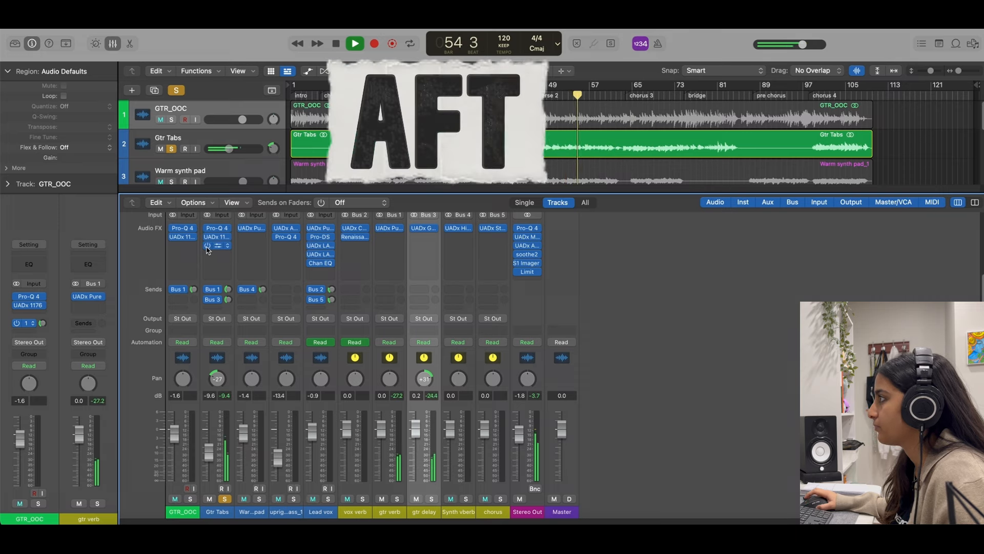
Stop playback and inspect the UADx 1176 Rev A Compressor and Smack Attack plug-ins on the Gtr Tabs track
key(space)
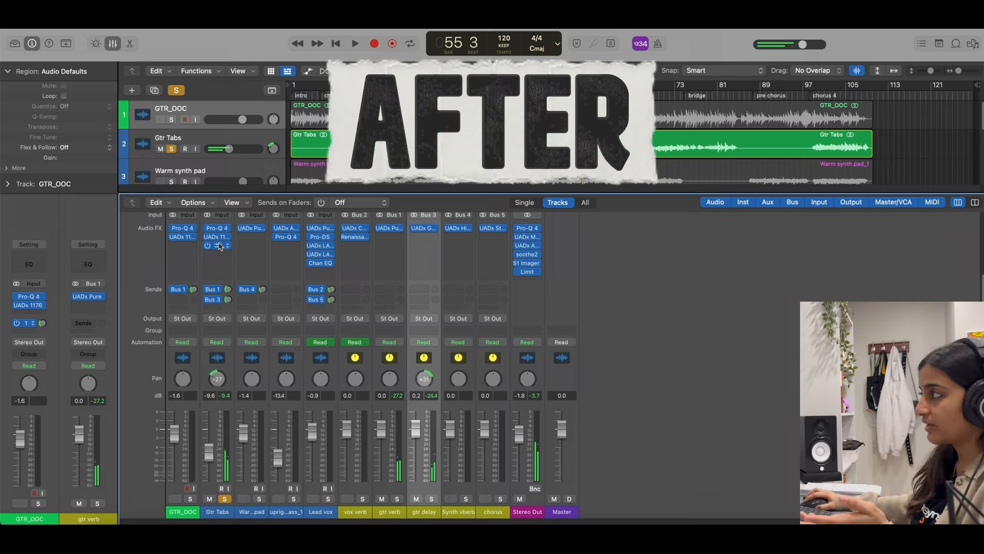
click(218, 237)
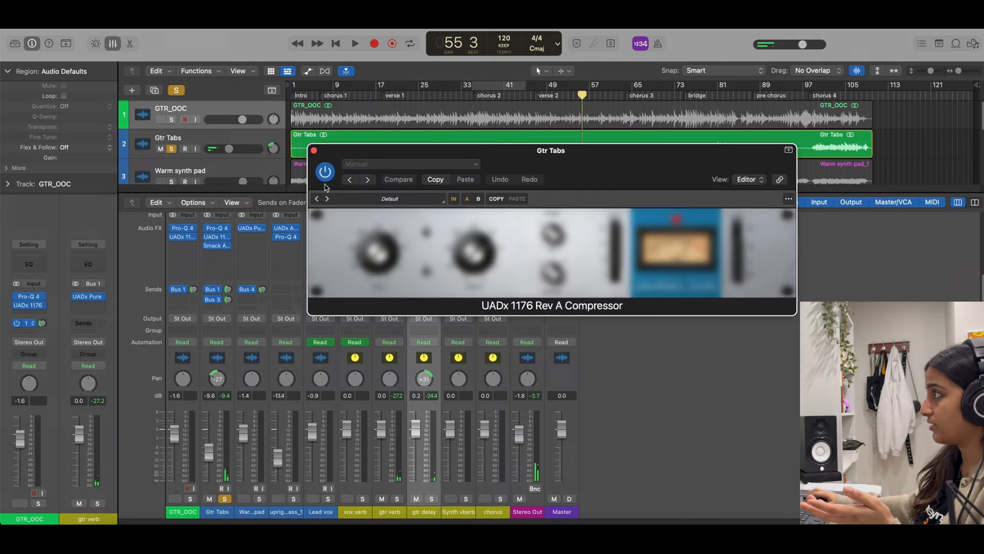
click(313, 152)
click(217, 246)
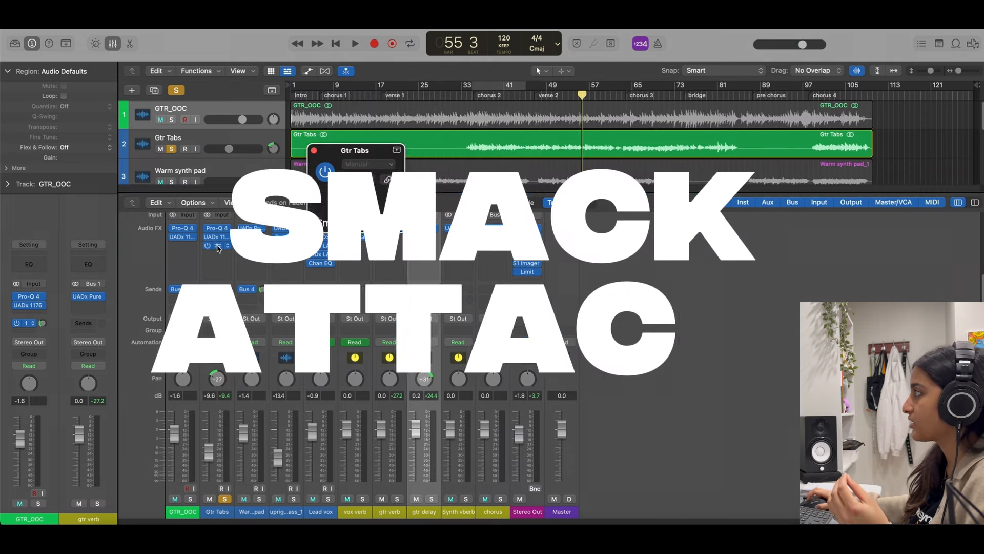
drag(484, 155, 393, 107)
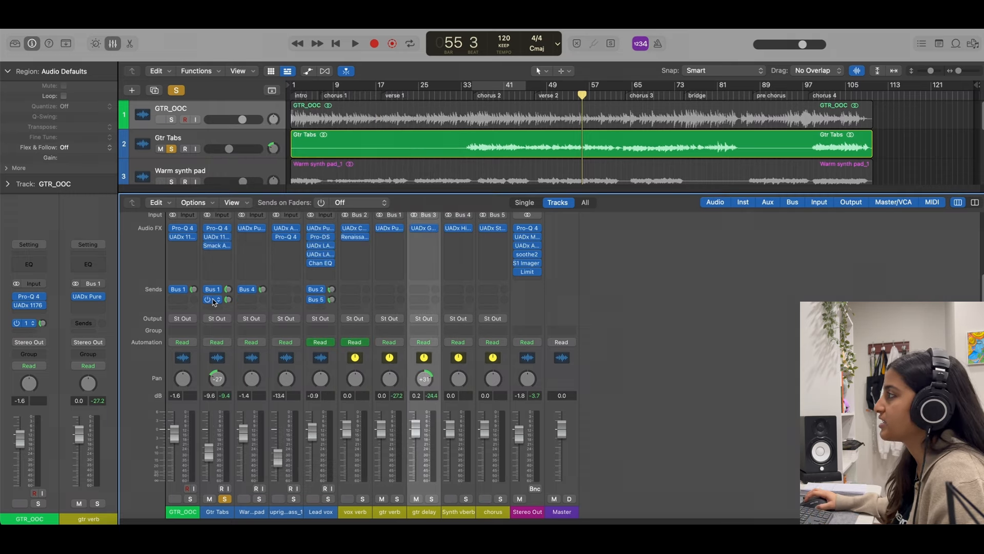
Check the Bus 3 send on Gtr Tabs and the Galaxy Tape Echo settings on the gtr delay channel
click(213, 299)
click(272, 256)
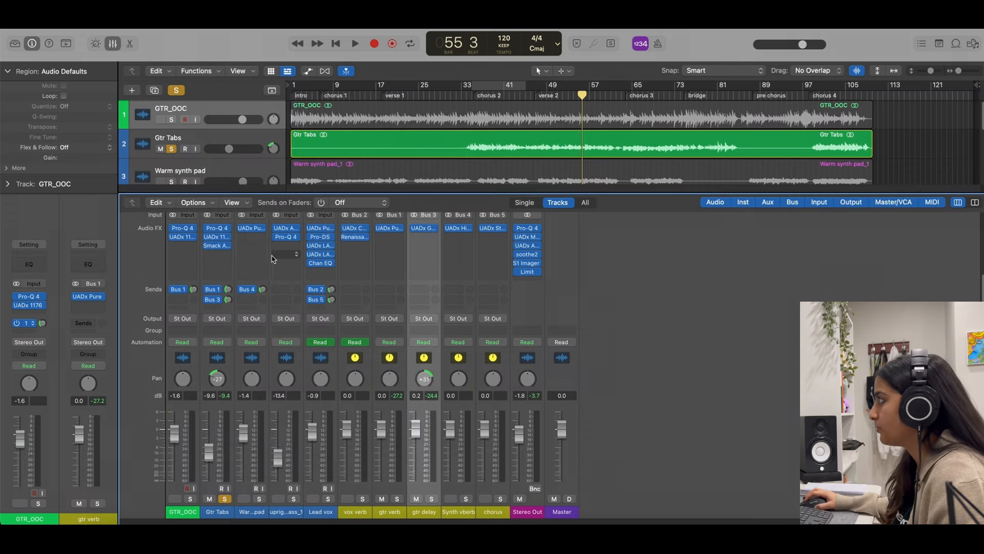
click(426, 231)
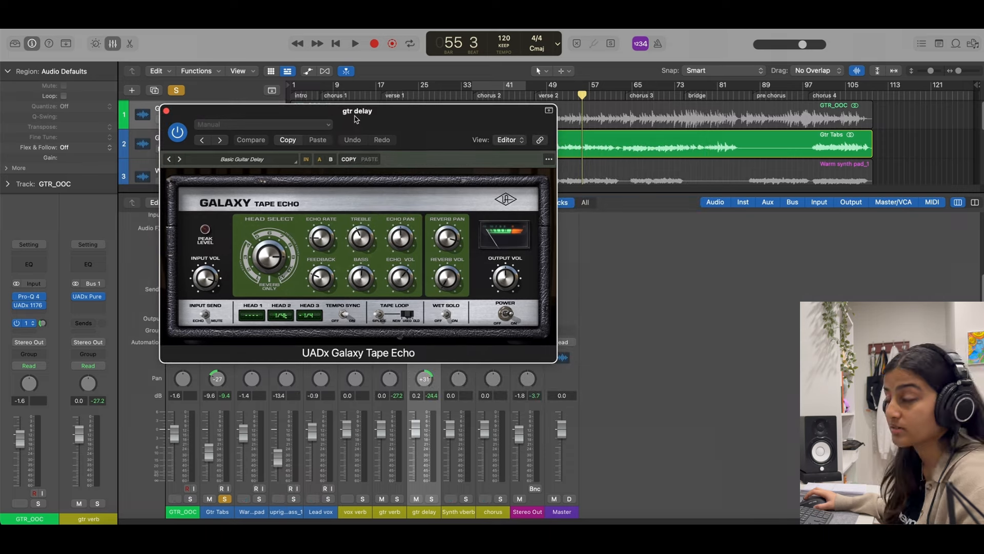
click(166, 112)
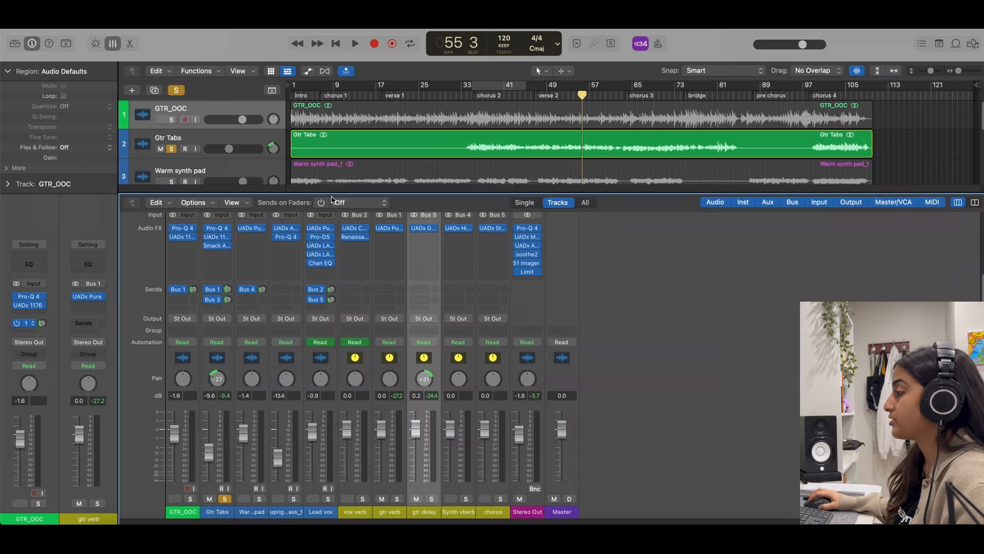
Switch the solo from Gtr Tabs to Warm synth pad and play it from the start of the song
click(227, 500)
click(260, 499)
key(Return)
key(space)
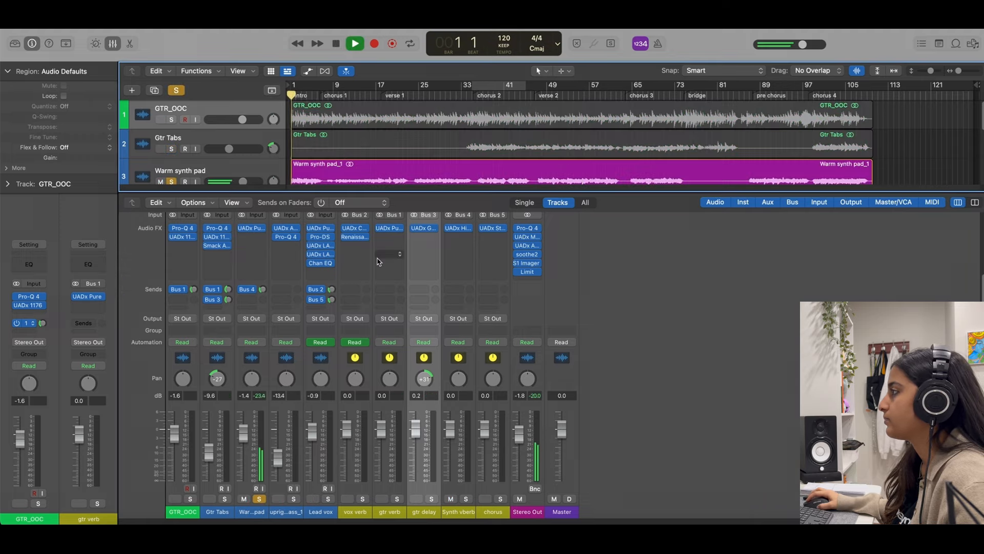
Open the Pultec EQP-1A EQ on Warm synth pad and bypass it during playback
click(252, 229)
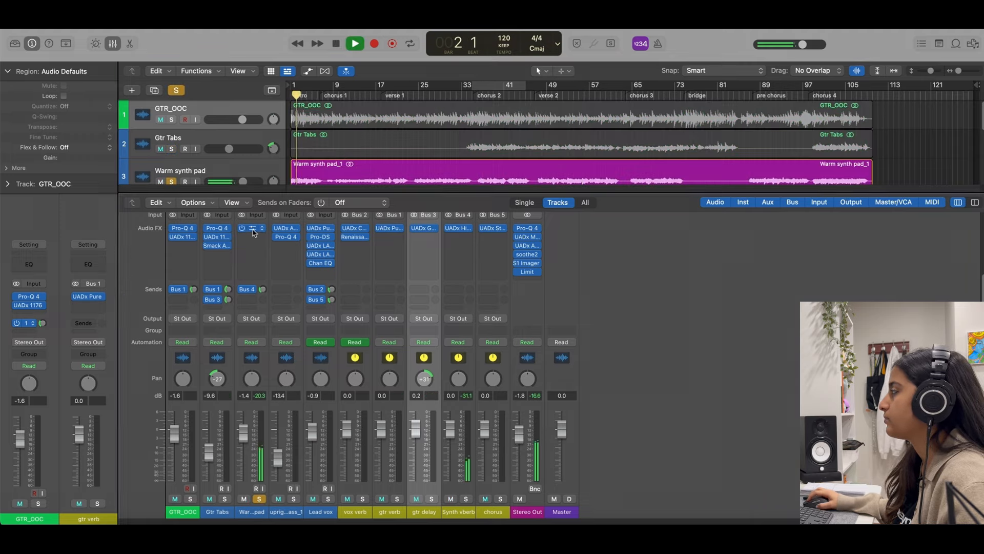
key(space)
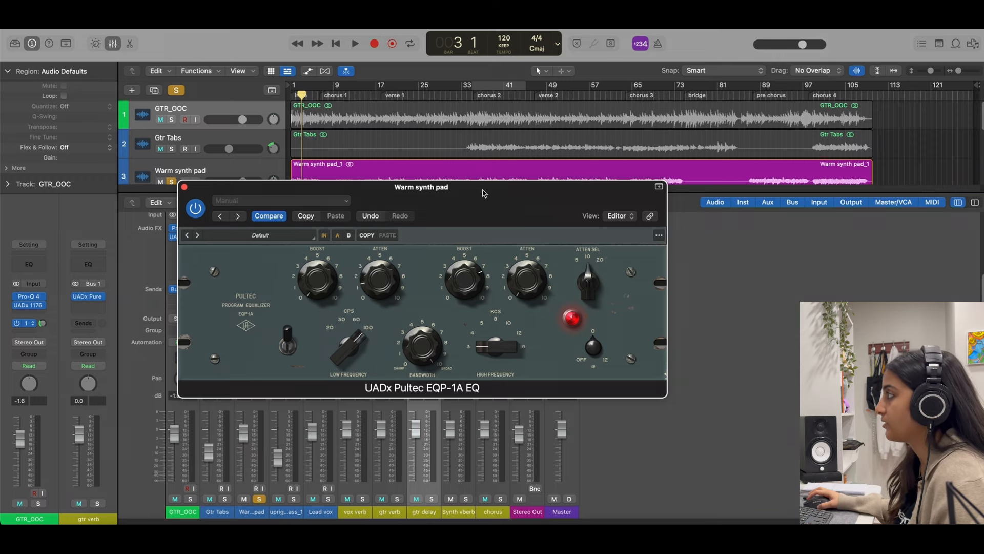
drag(483, 193, 440, 180)
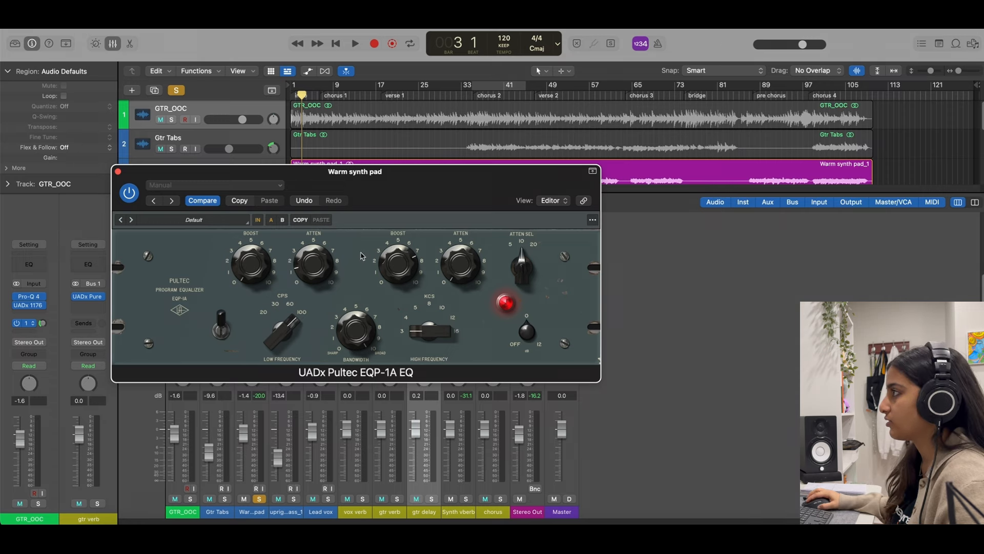
key(space)
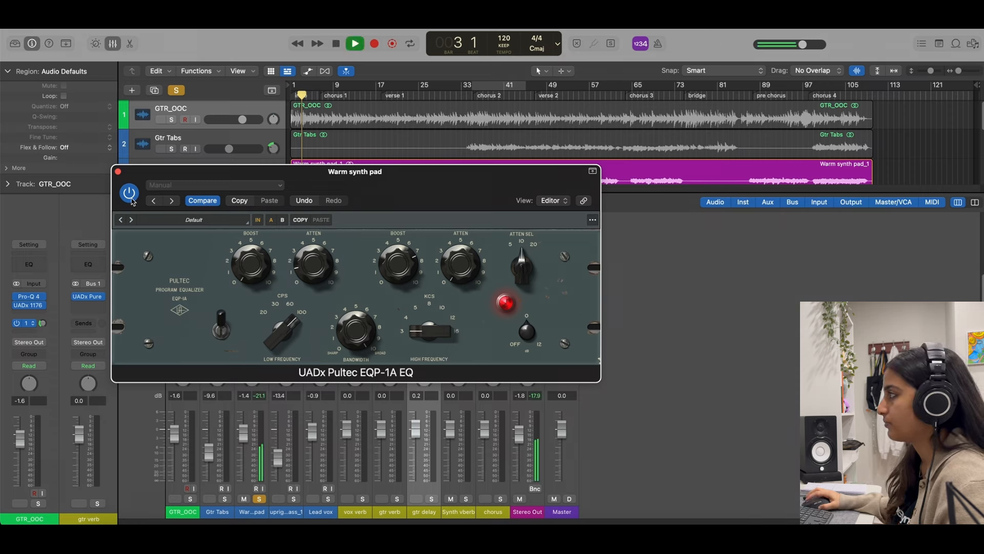
click(131, 195)
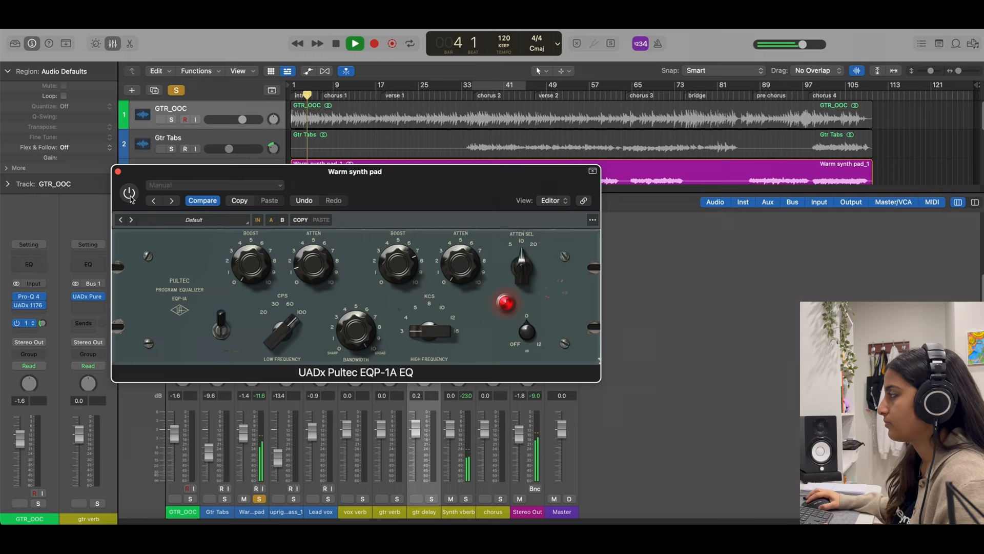
Re-enable the Pultec EQP-1A EQ on Warm synth pad and insert a stereo UADx LA-3A Compressor after it
click(130, 194)
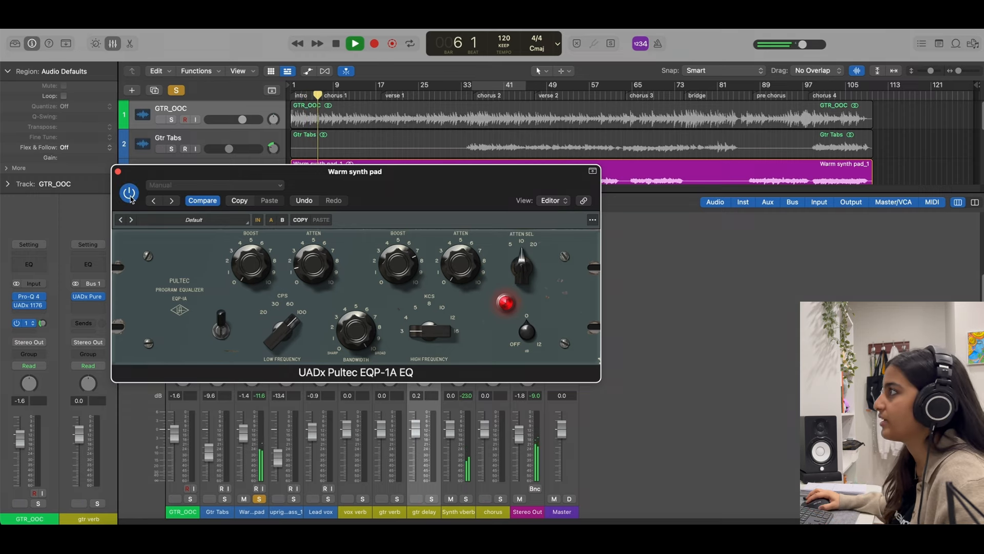
click(118, 171)
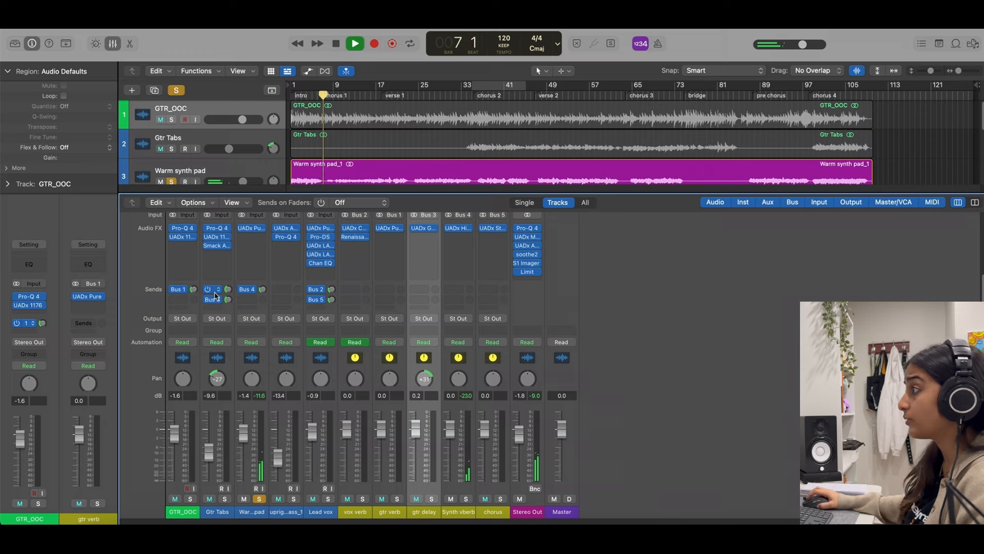
scroll(263, 277, up, 3)
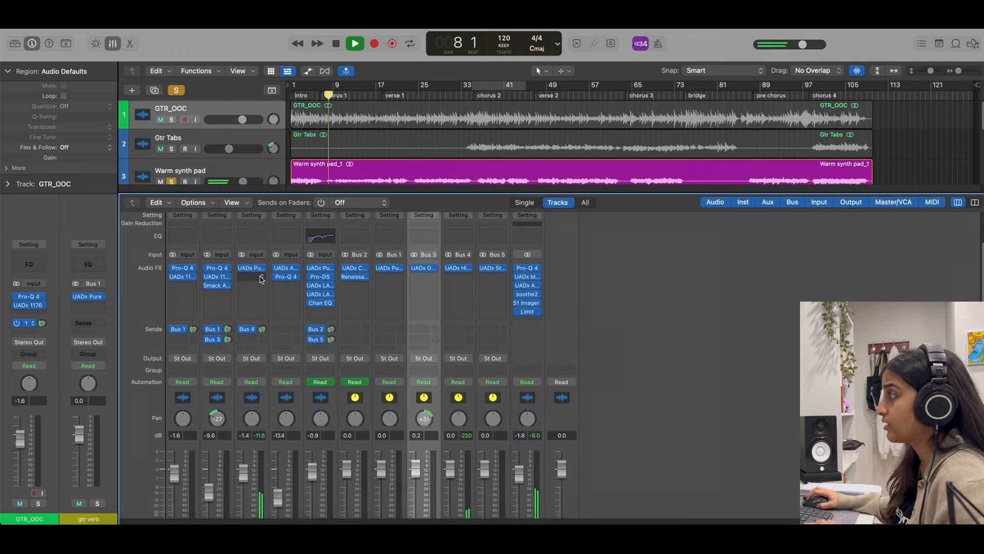
click(263, 277)
mouse_move(277, 396)
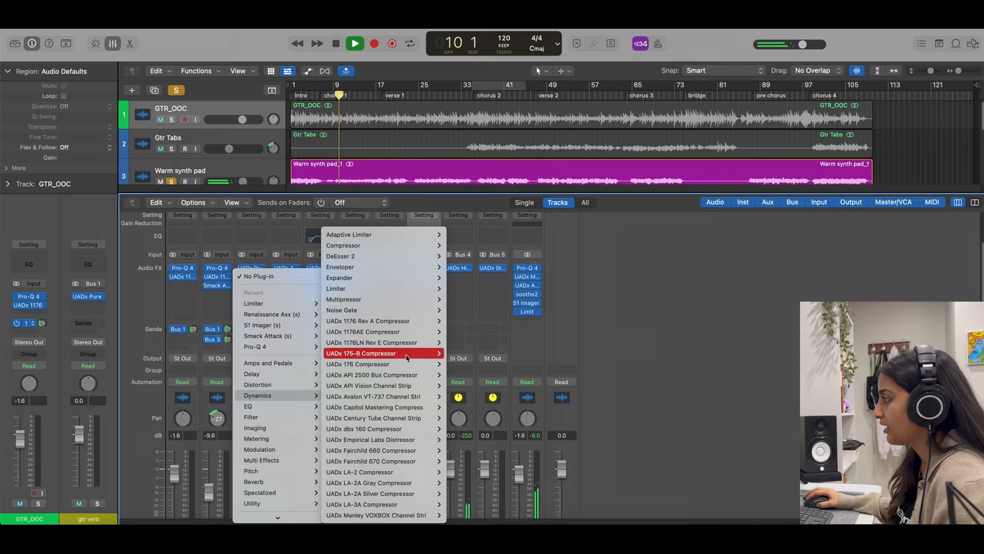
mouse_move(407, 506)
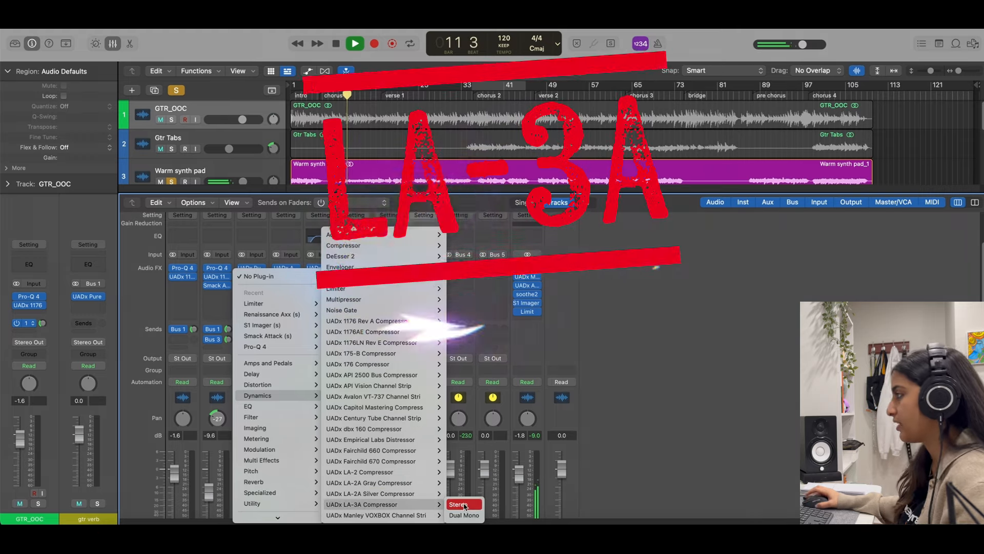
click(463, 505)
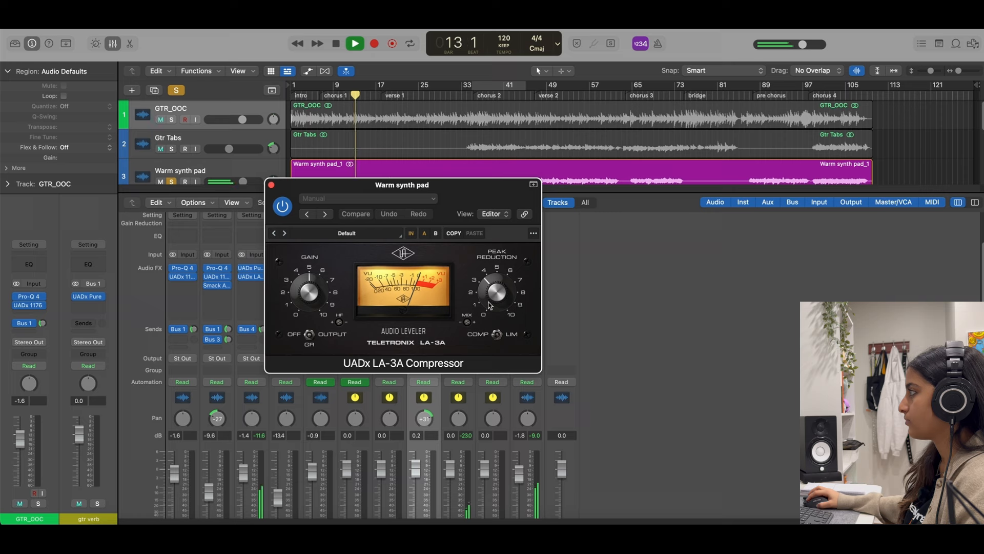
Raise the LA-3A Compressor's Peak Reduction to about 5 during playback, then stop playback and close the plug-in
drag(490, 304, 492, 298)
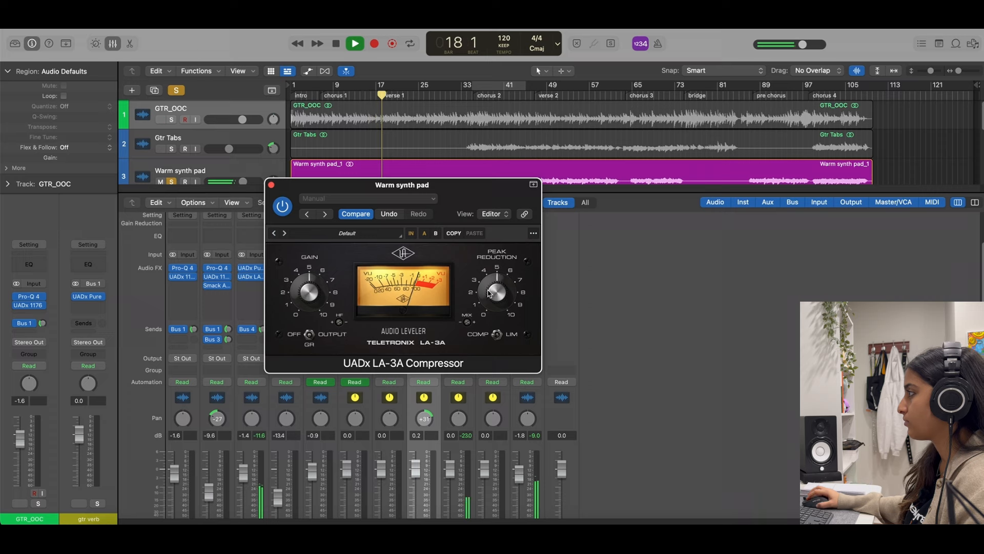
key(space)
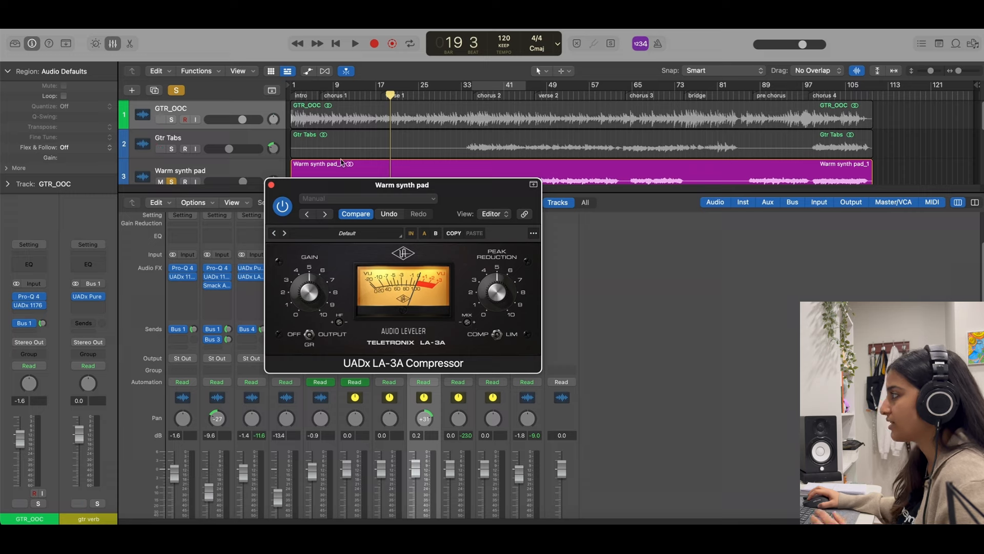
click(272, 185)
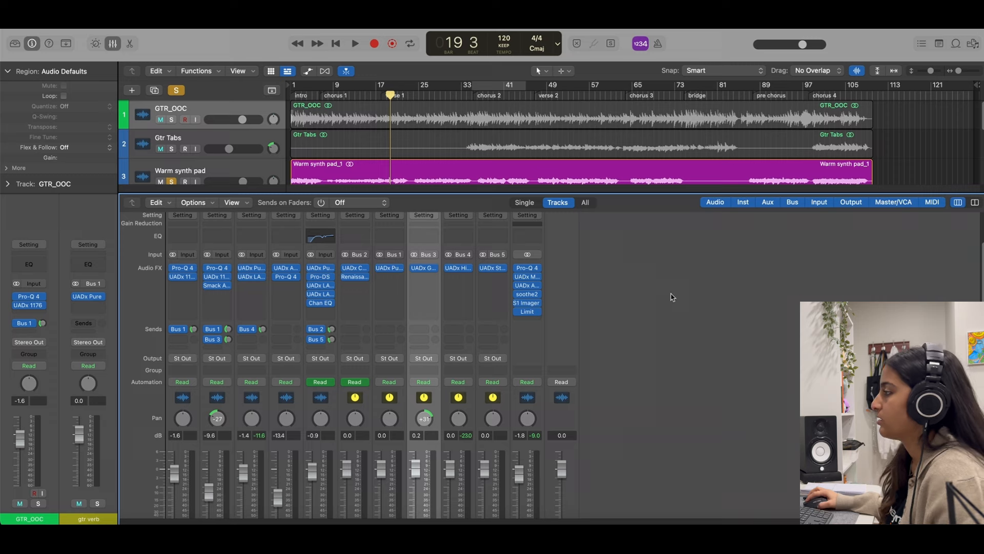
Switch the solo from Warm synth pad to upright bass_1 and place the playhead at bar 14
scroll(372, 350, down, 3)
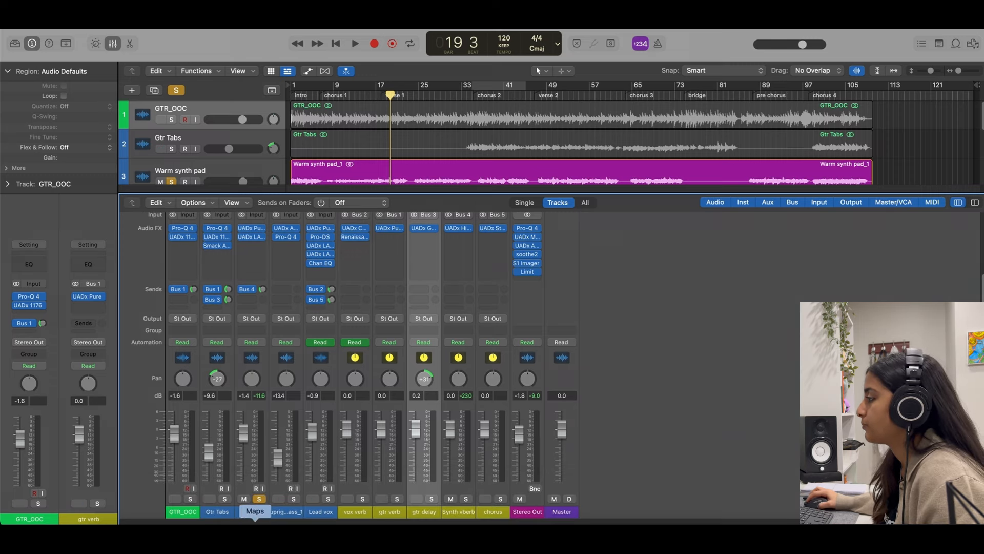
click(260, 498)
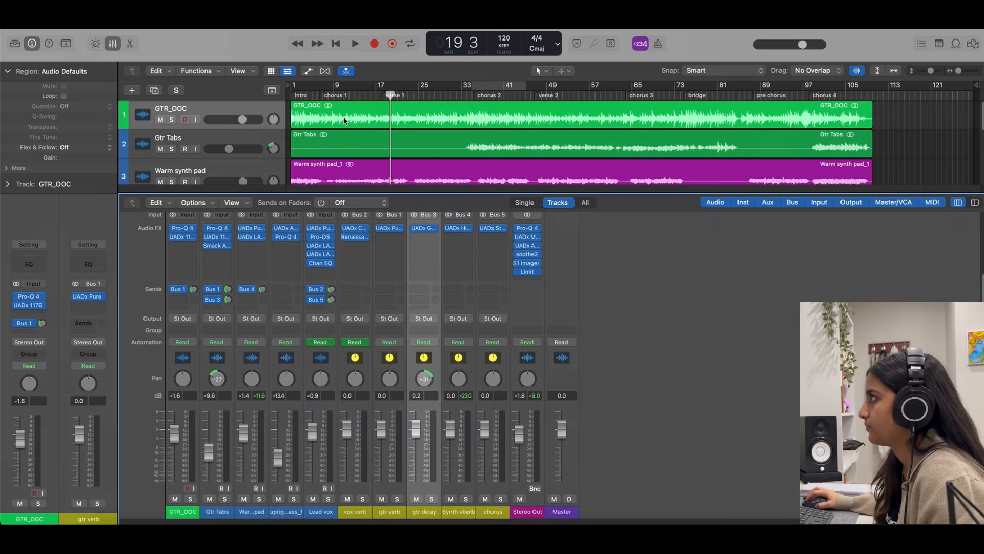
scroll(345, 120, down, 3)
key(space)
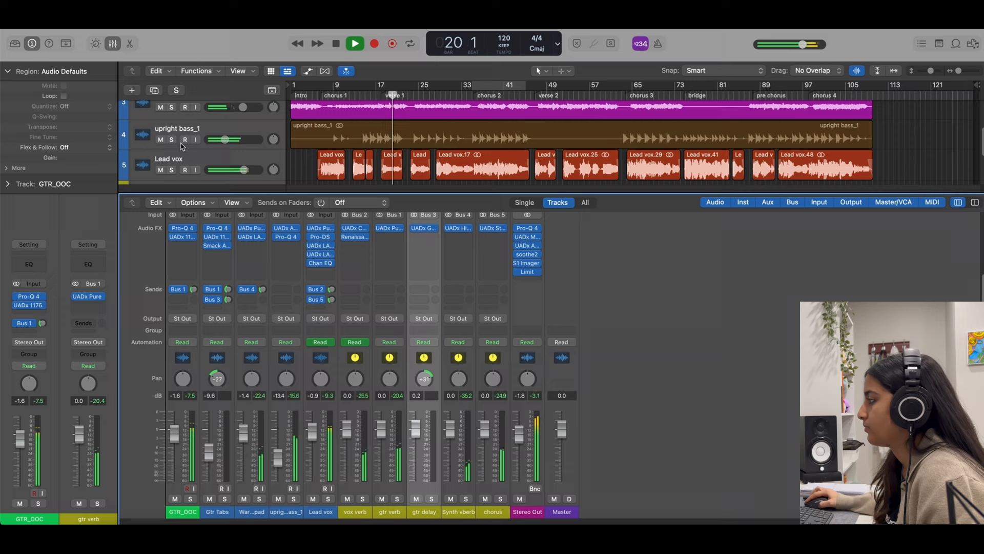
click(293, 499)
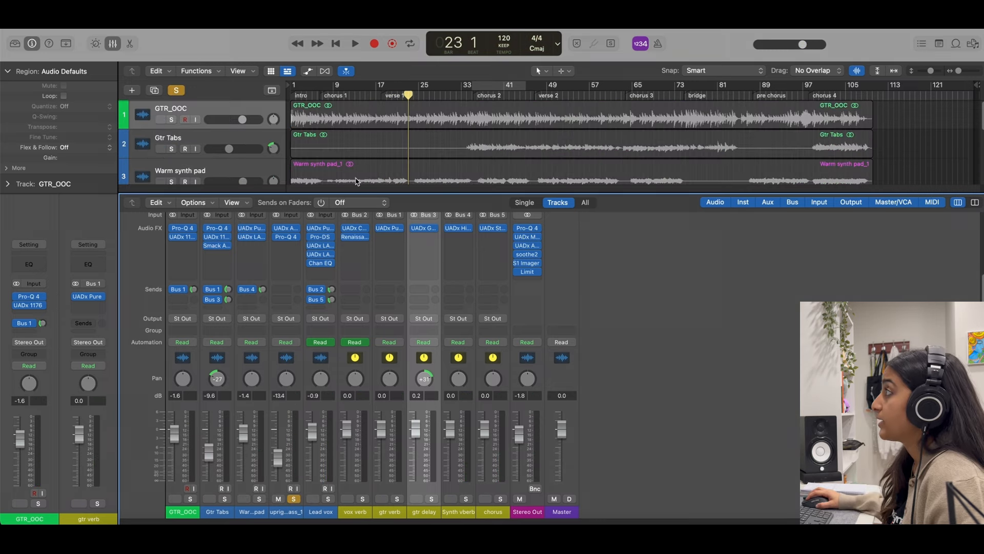
scroll(358, 181, down, 2)
click(364, 96)
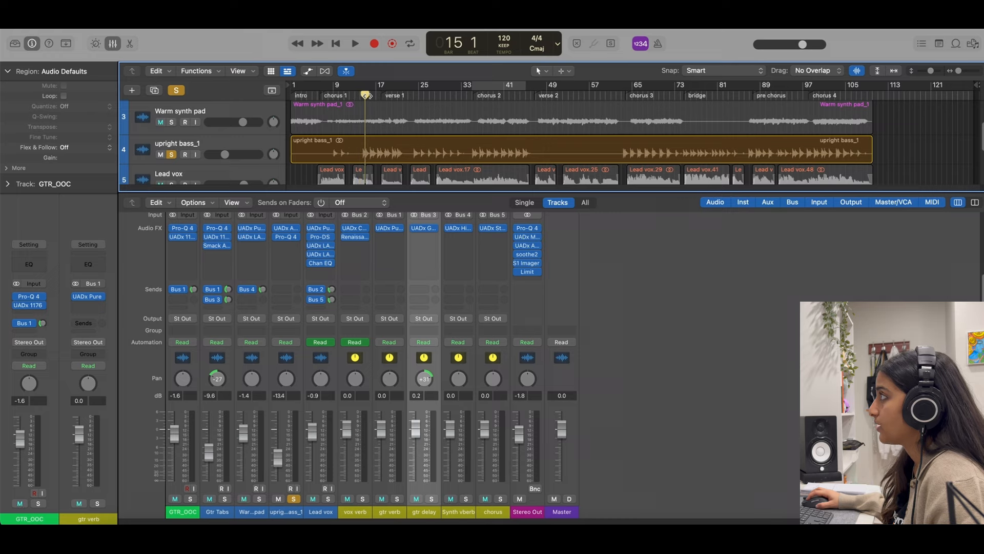
click(361, 95)
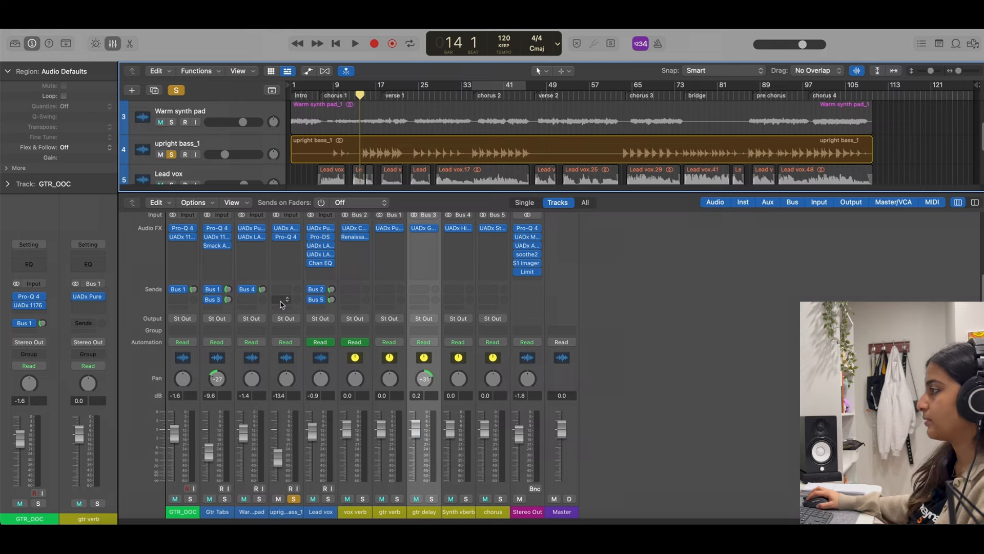
Open the UADx API Vision Channel Strip on upright bass_1 and play the soloed bass through it
click(286, 228)
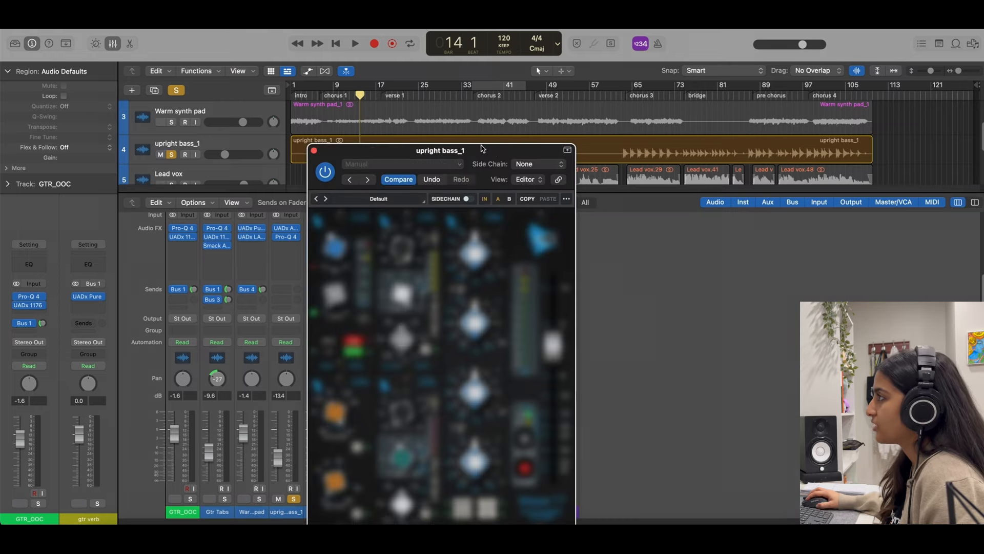
drag(481, 148, 298, 69)
key(space)
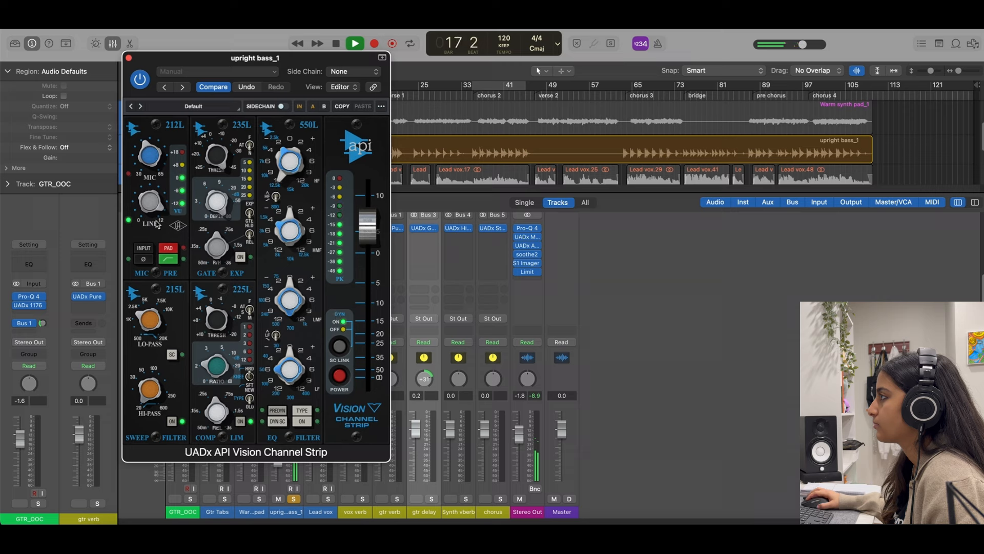
key(space)
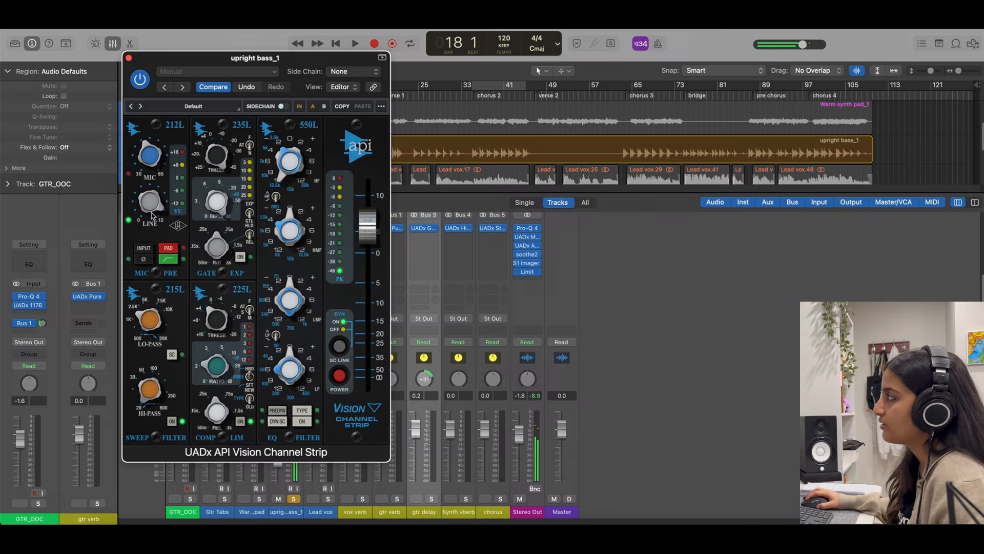
key(space)
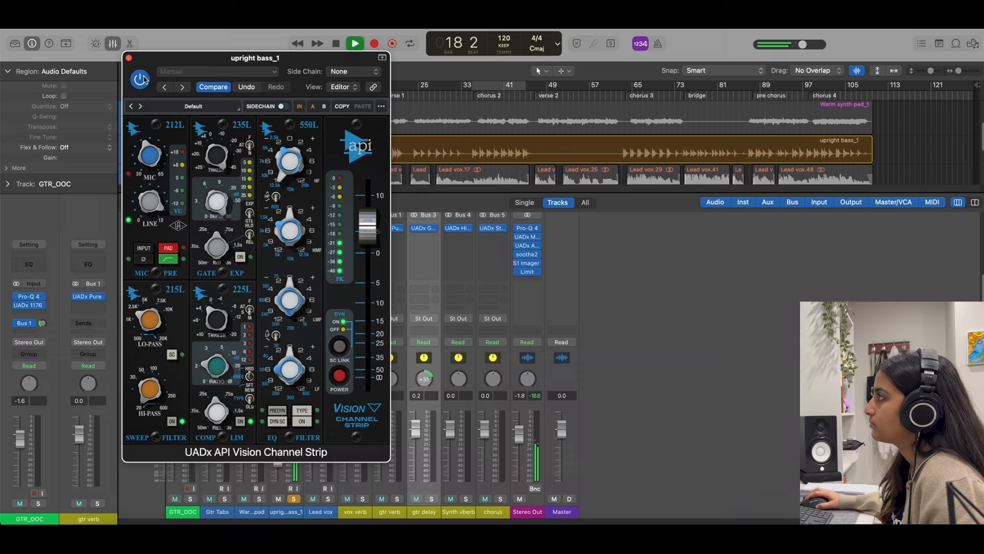
Compare the bass with the API Vision Channel Strip bypassed and enabled, examine its settings, and close it
click(144, 79)
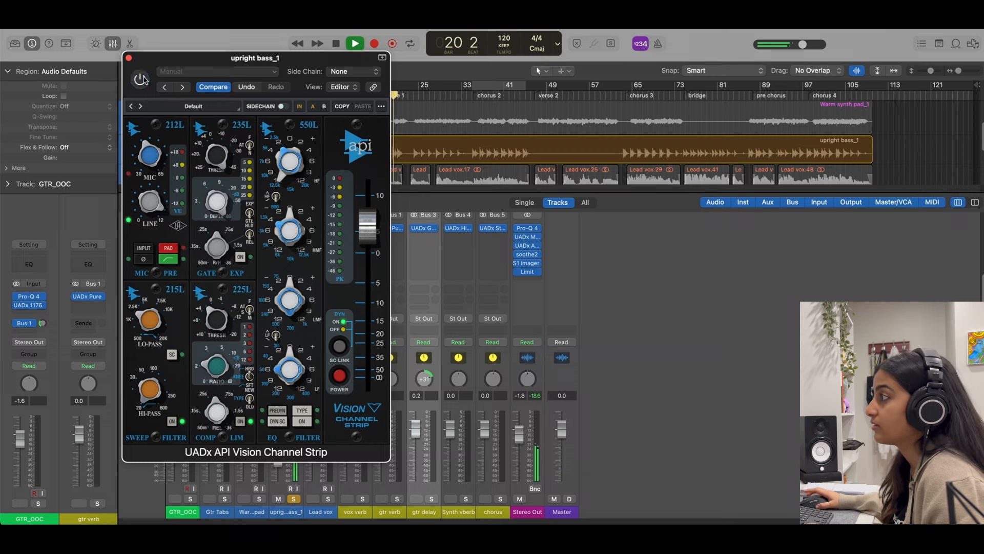
click(144, 80)
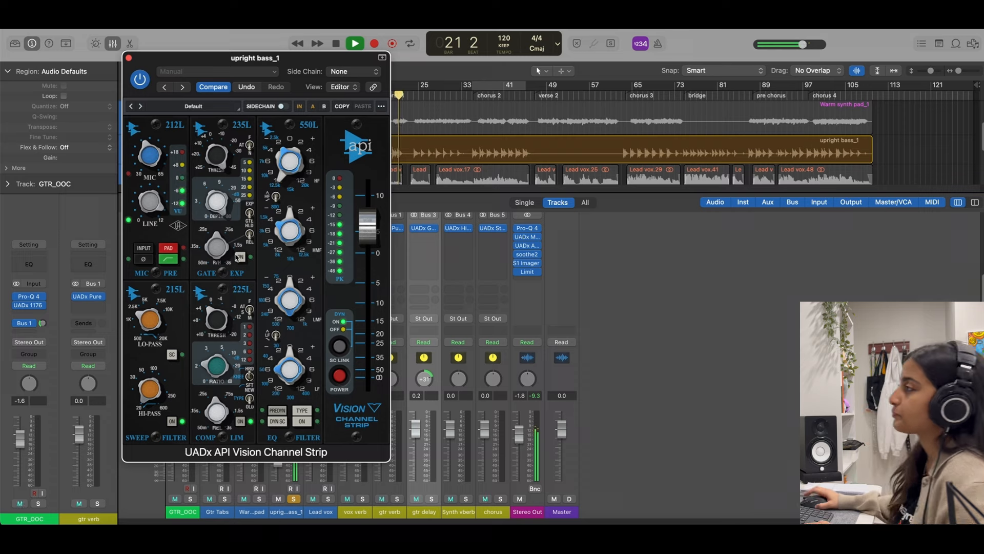
key(space)
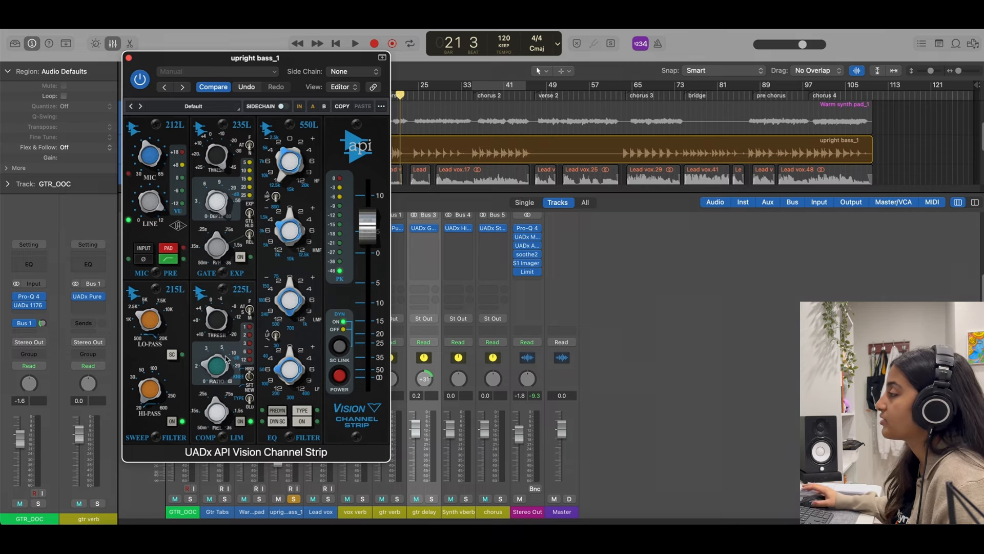
key(space)
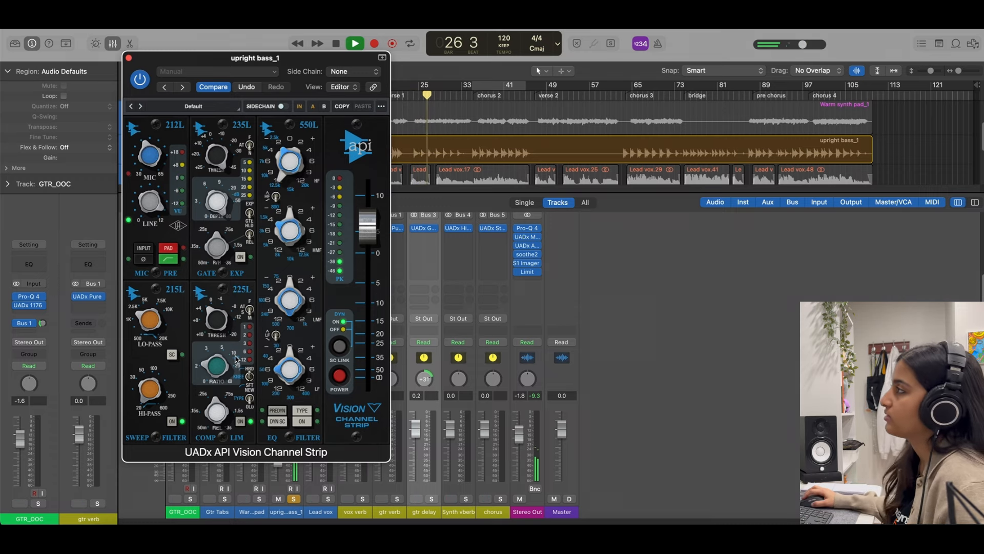
click(129, 57)
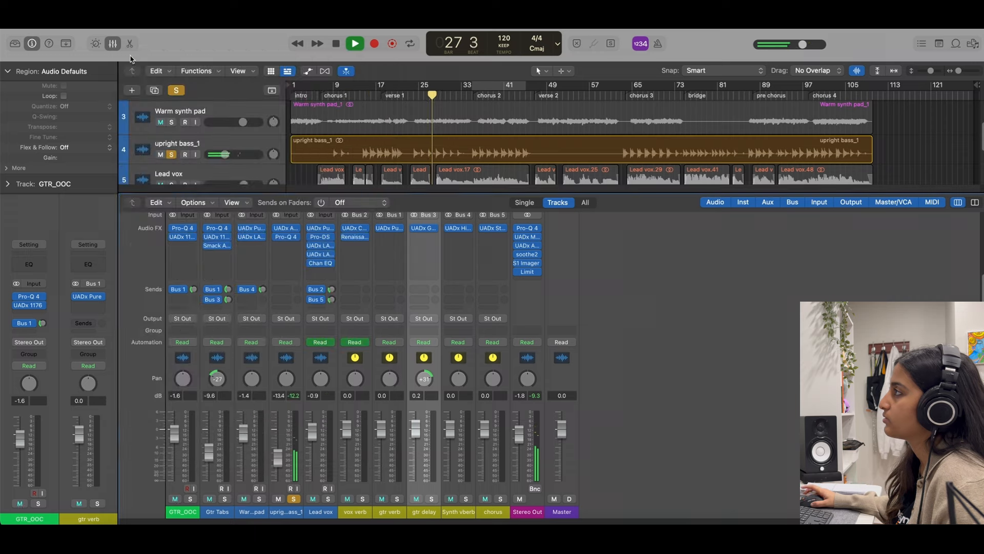
Clear the upright bass_1 solo and compare the full mix with Lead vox muted and unmuted
click(179, 91)
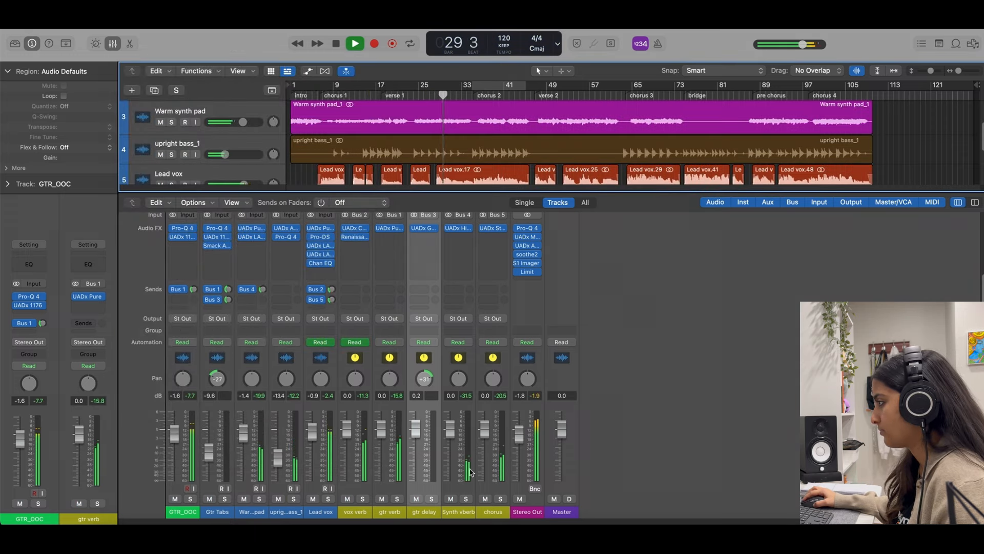
click(314, 499)
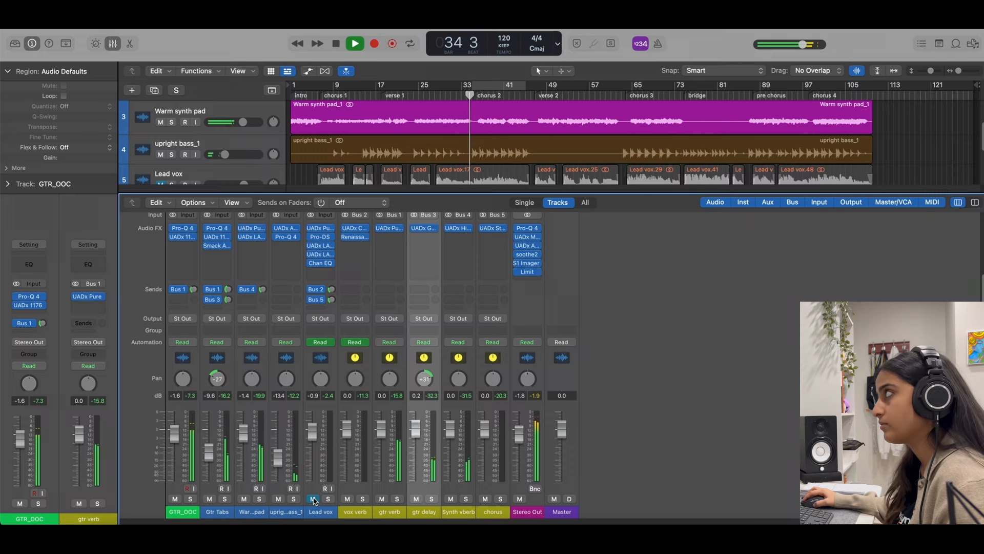
key(space)
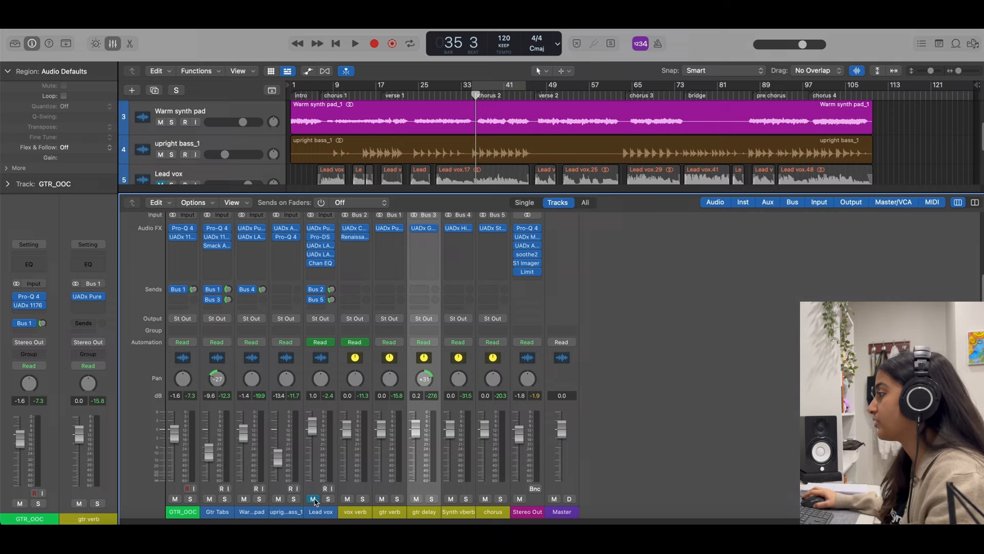
scroll(387, 147, down, 3)
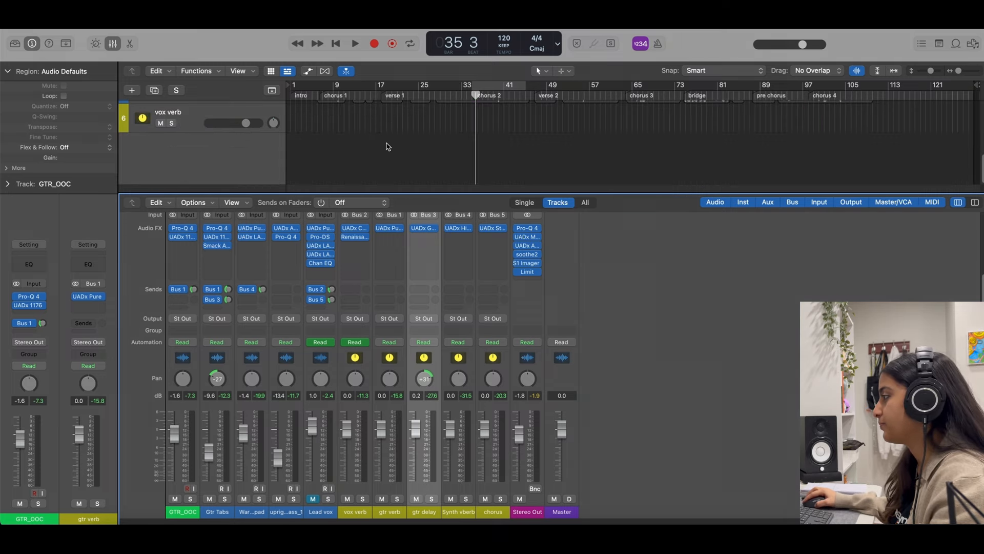
key(space)
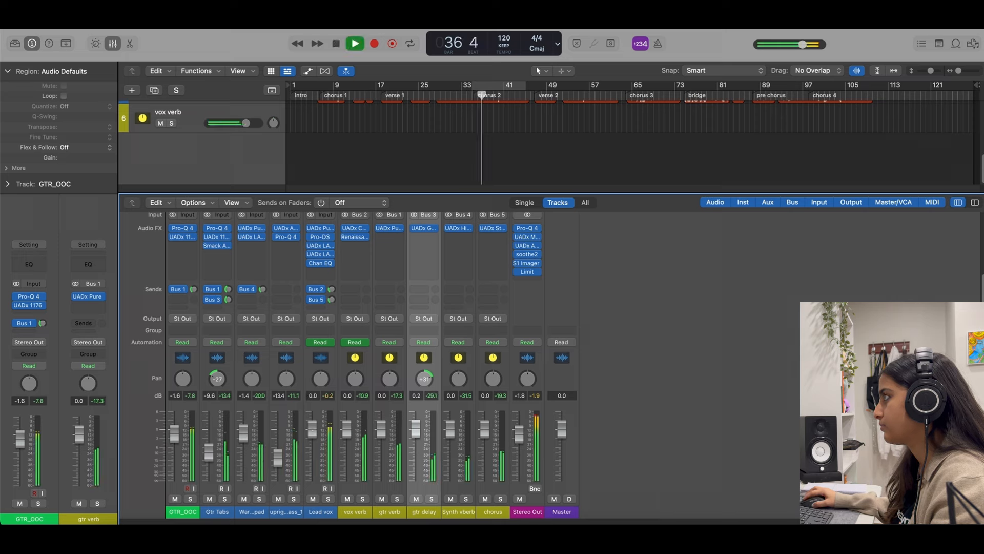
Select the Lead vox track, show track automation with the mixer hidden, and examine the vocal's volume automation
scroll(231, 145, up, 1)
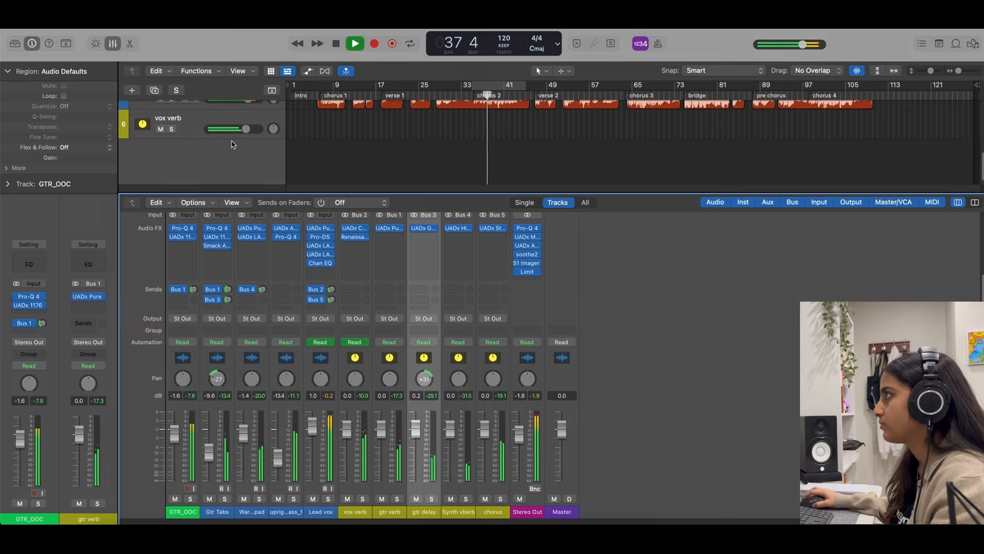
click(228, 116)
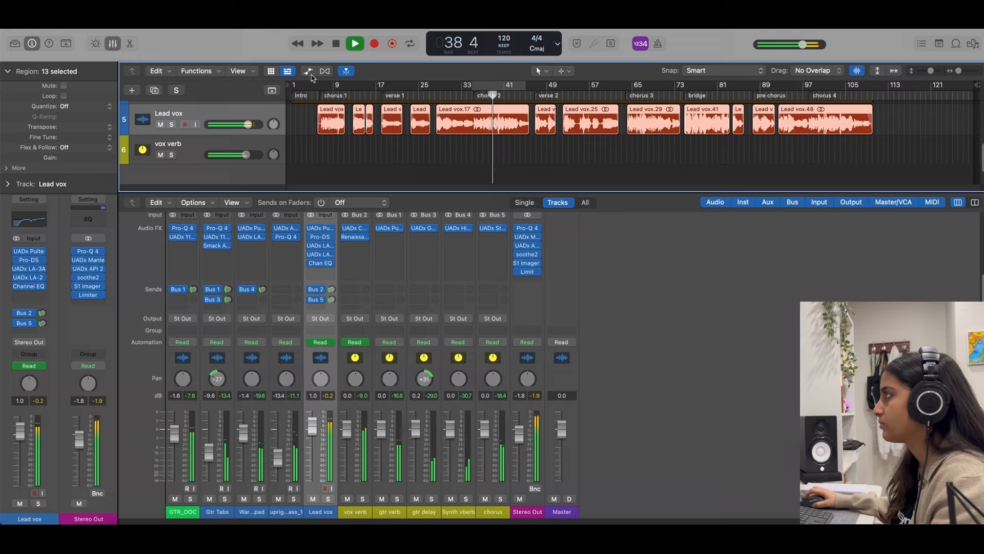
key(a)
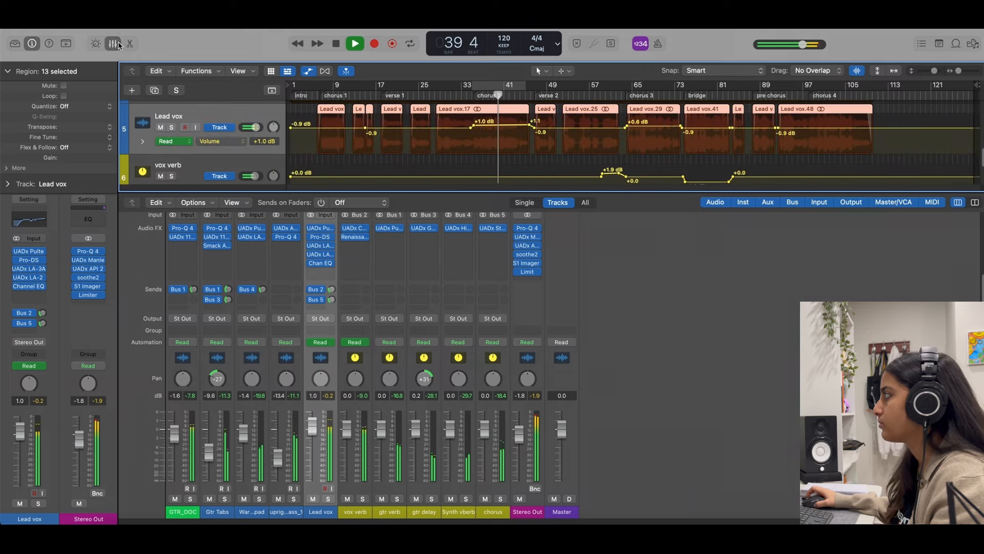
key(x)
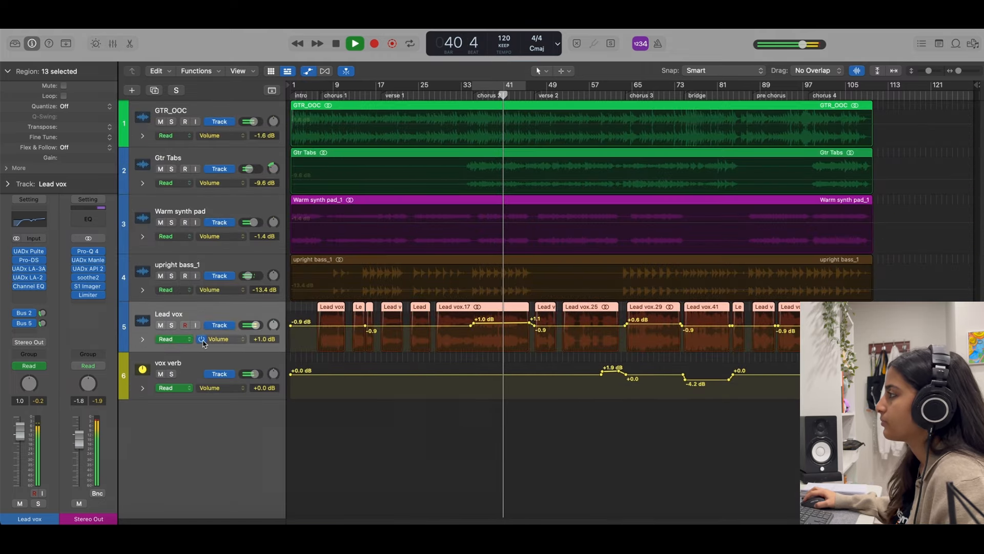
click(225, 339)
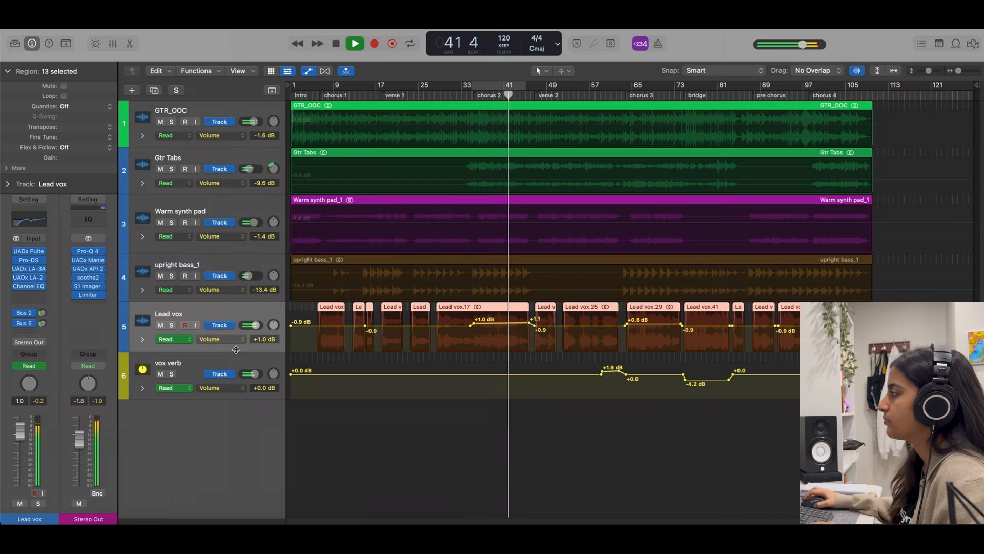
key(space)
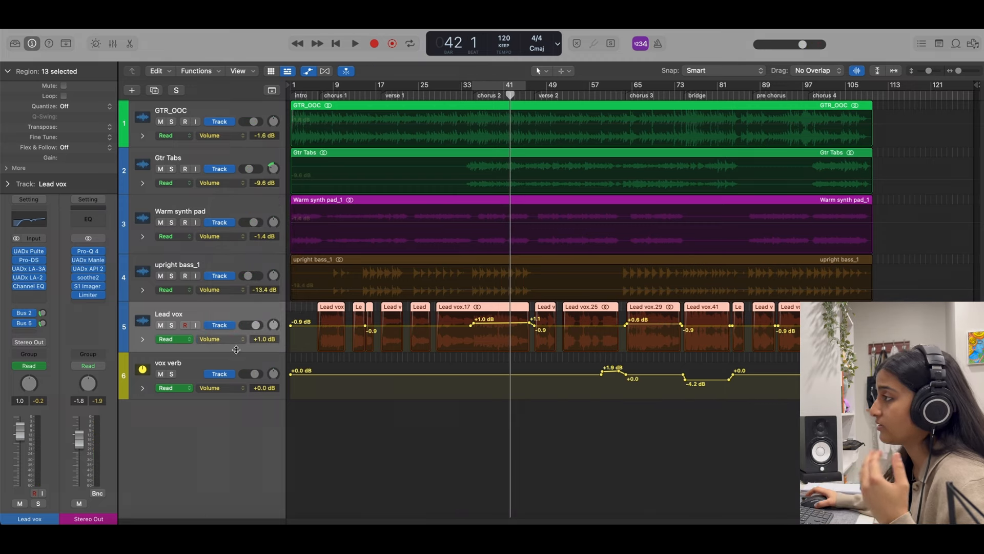
Add a Gain plug-in to Lead vox, close its window, and display the track's 6 Gain: Gain automation parameter
click(36, 296)
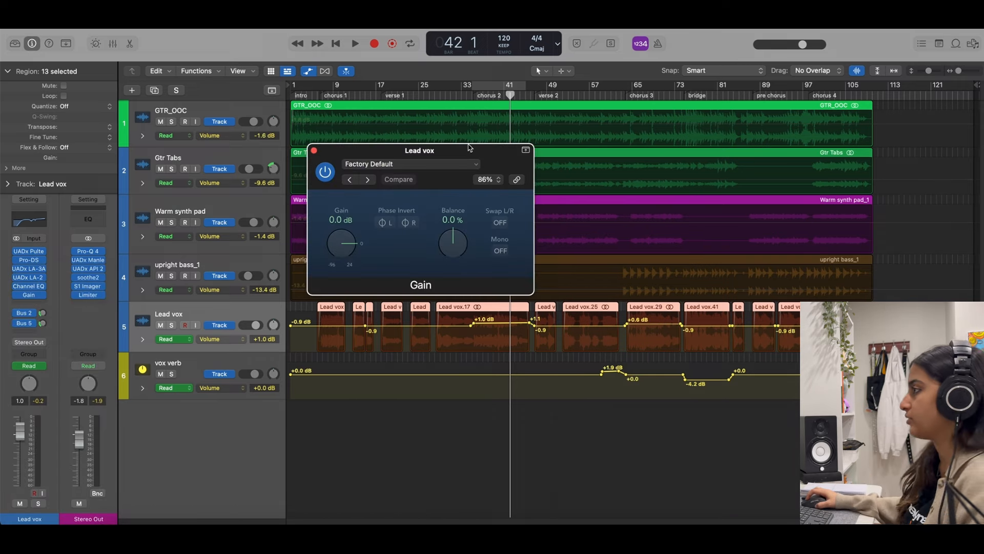
drag(467, 152, 322, 228)
click(169, 226)
click(231, 340)
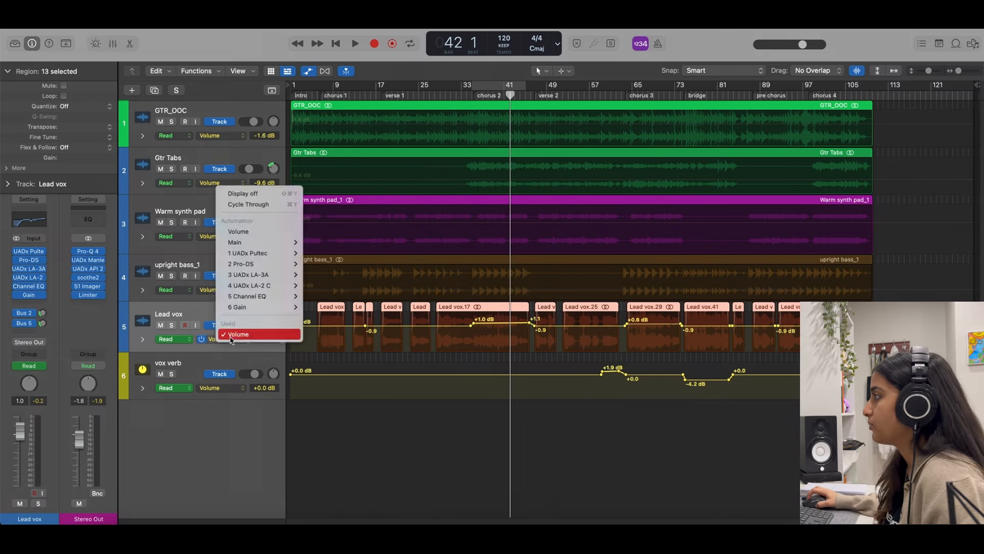
mouse_move(237, 306)
click(319, 316)
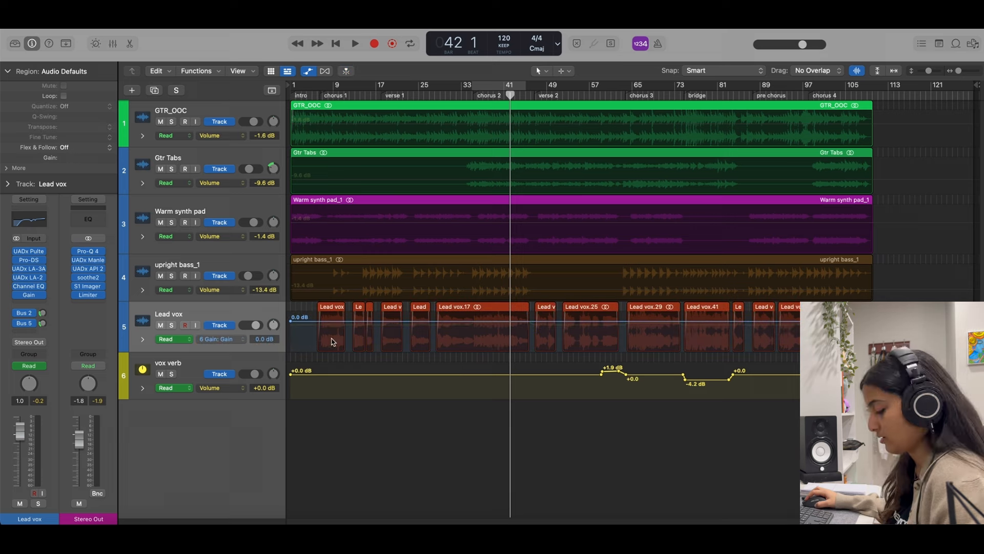
Lower the Lead vox Gain automation to -6.0 dB during playback, hide track automation, and stop playback
key(space)
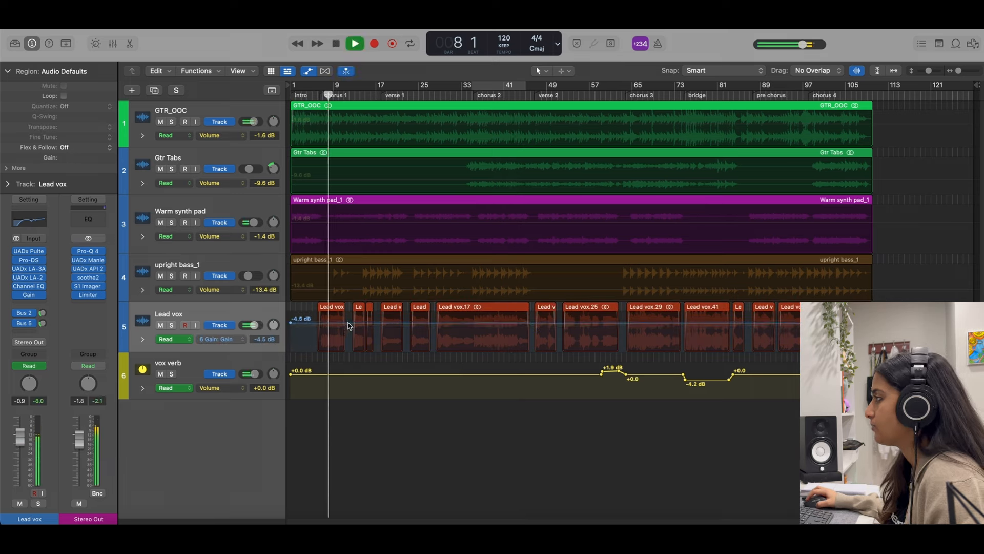
drag(347, 326, 348, 326)
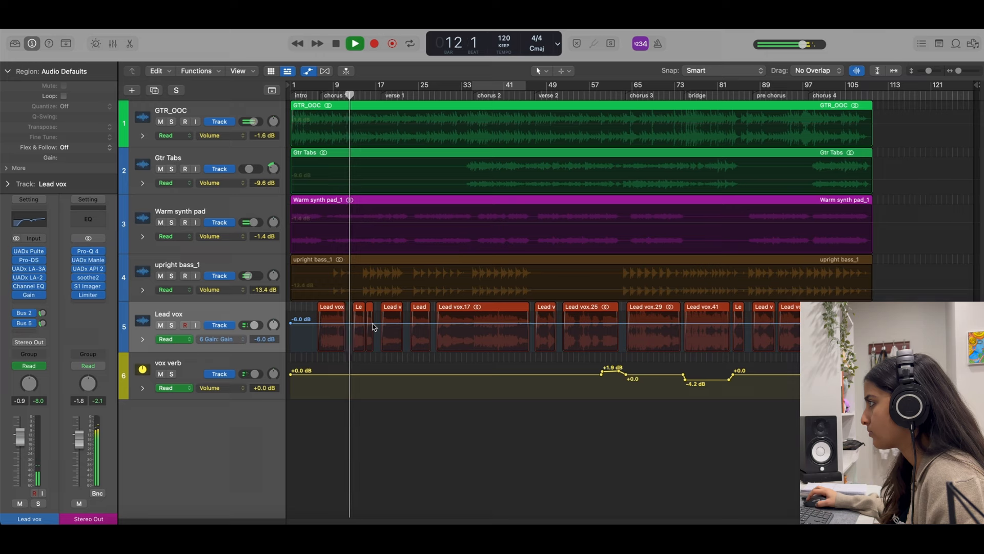
drag(374, 327, 374, 327)
click(309, 73)
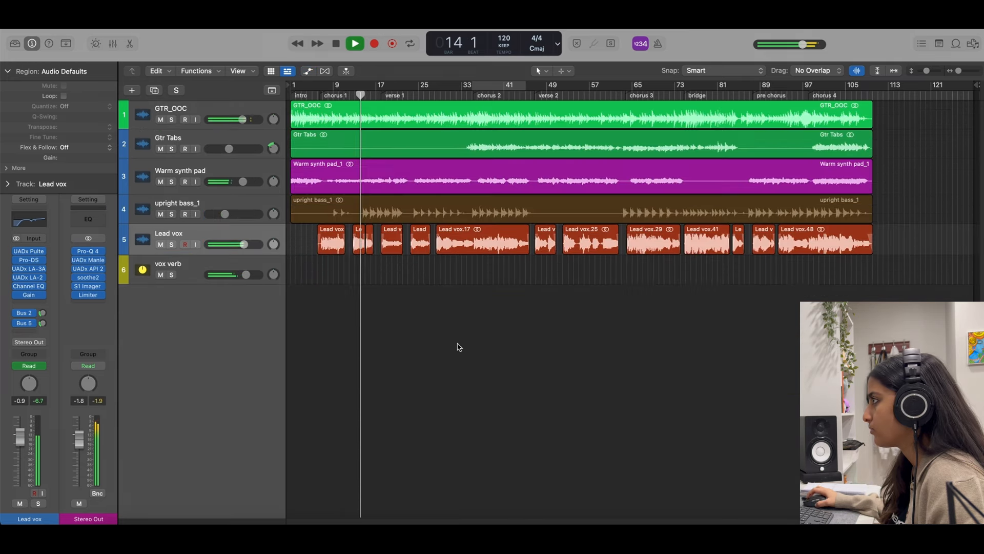
key(space)
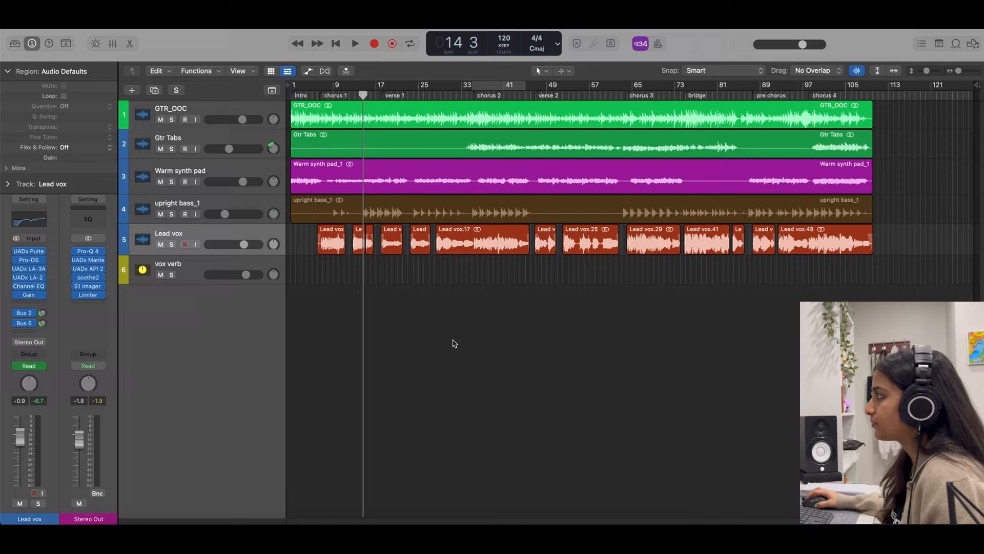
Show the mixer, examine the UADx Pultec EQP-1A EQ settings on Lead vox, and close the plug-in
key(space)
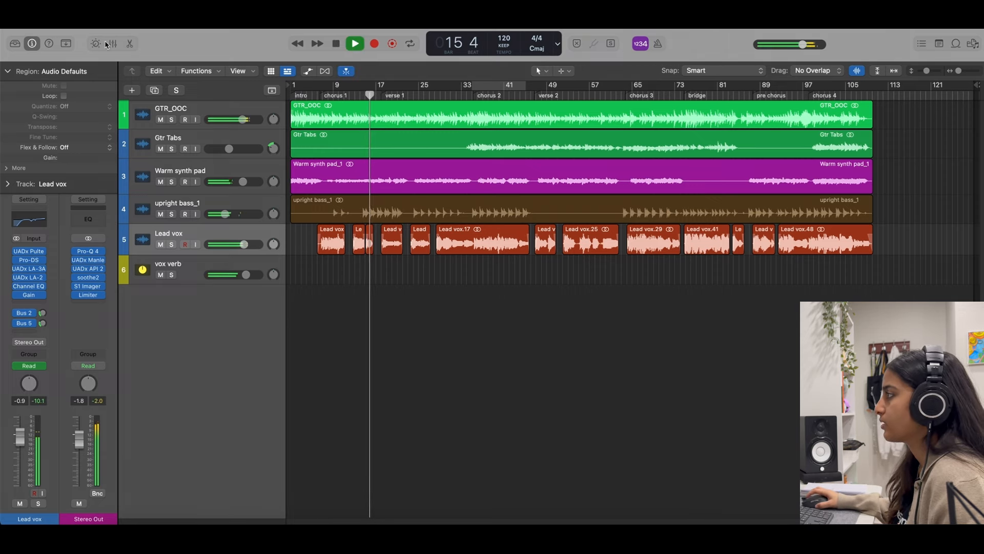
key(x)
key(space)
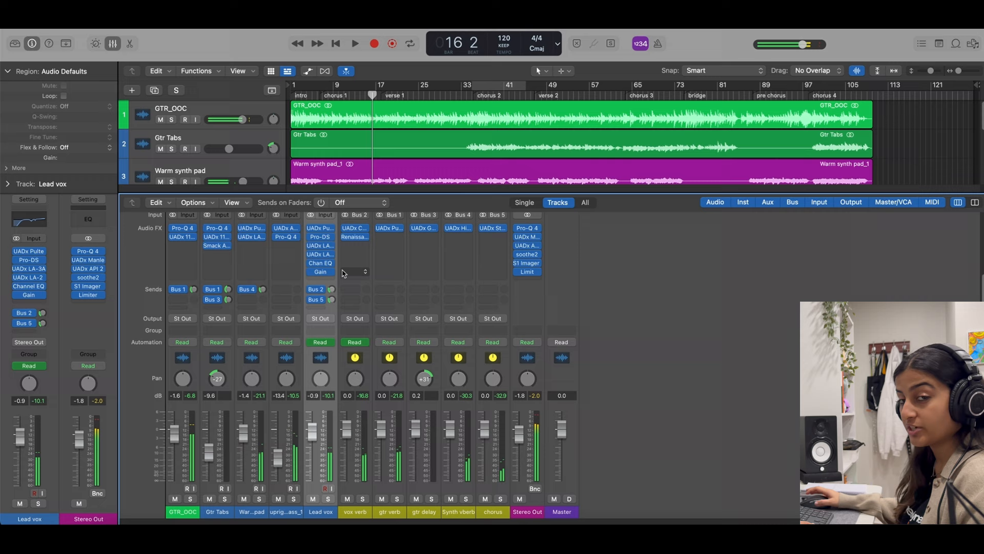
click(323, 227)
drag(707, 159, 588, 181)
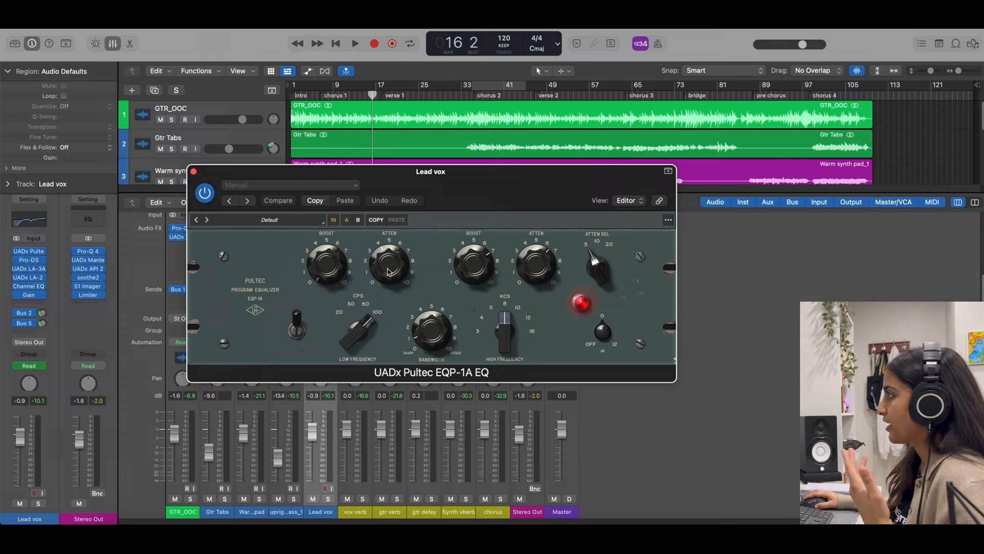
click(194, 172)
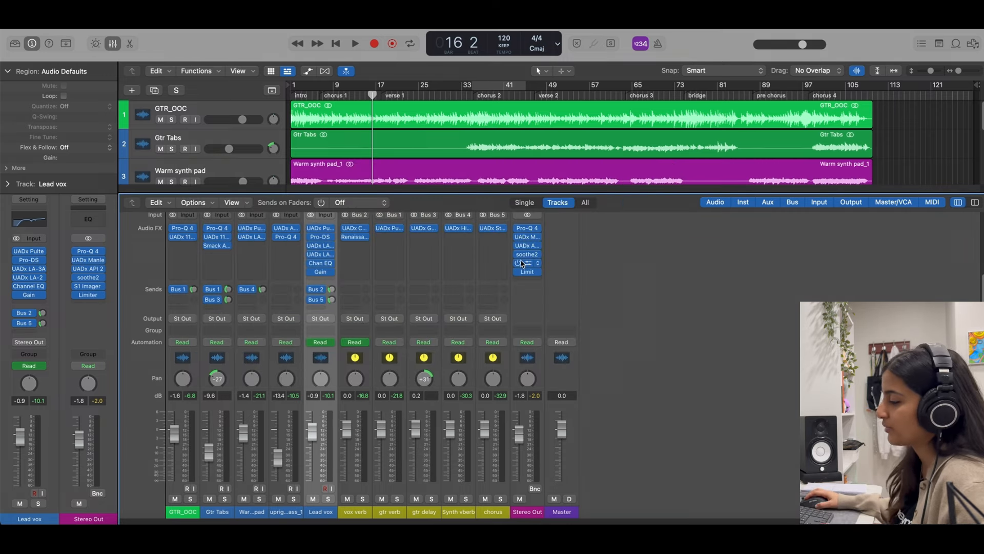
Examine Lead vox's Pro-DS, UADx LA-3A Compressor and UADx LA-2 Compressor one after another, closing the compressors
click(320, 236)
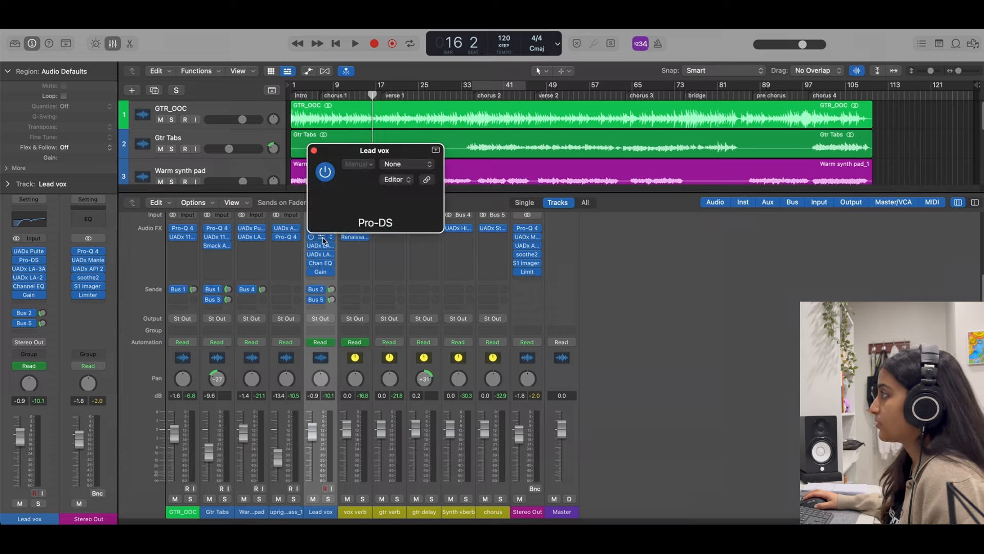
click(321, 246)
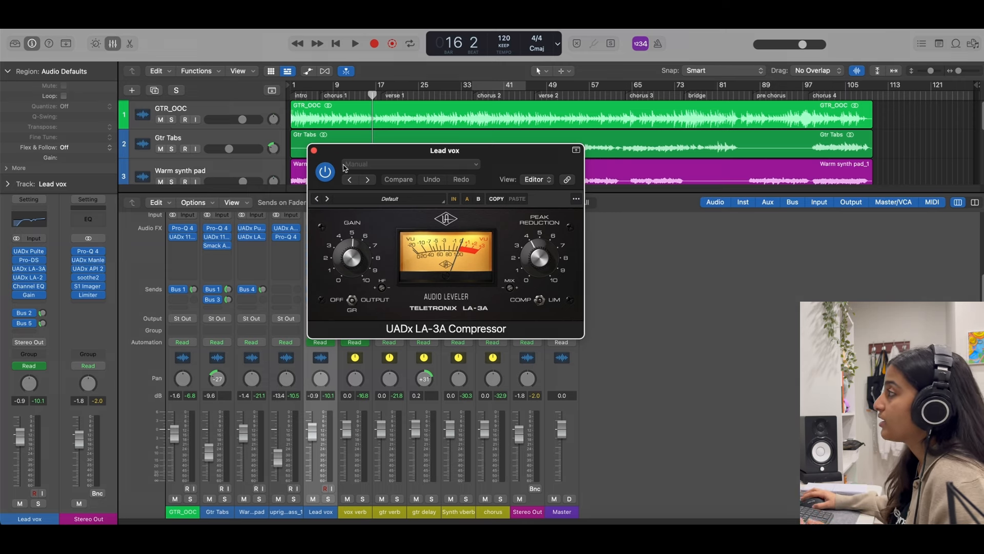
click(313, 151)
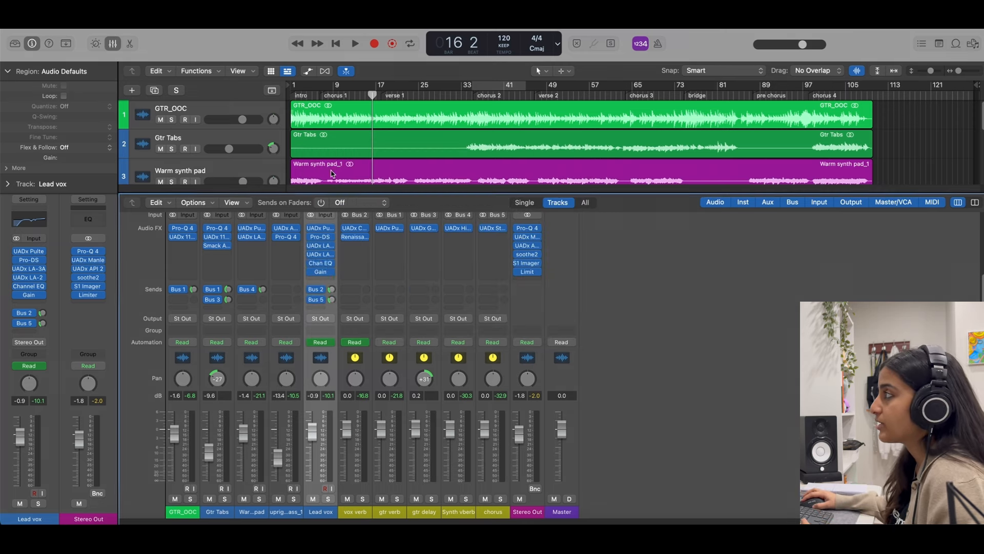
click(321, 250)
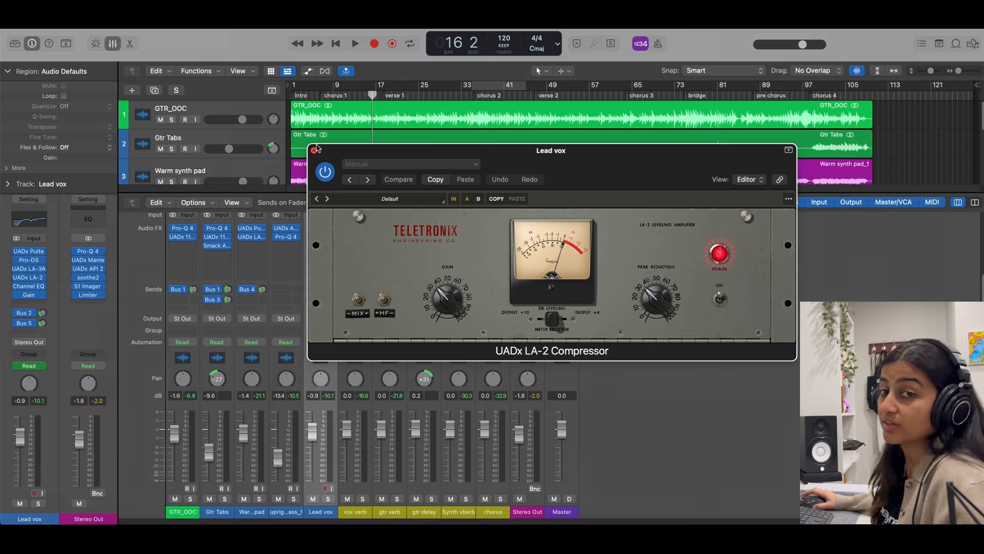
click(314, 150)
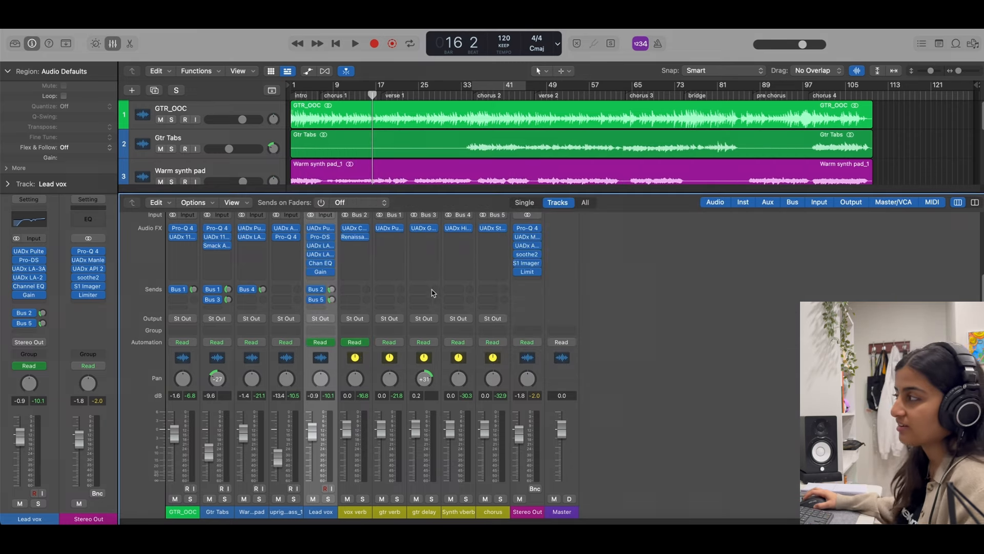
Open the Channel EQ on Lead vox and compare the full mix with it bypassed and enabled
click(325, 266)
drag(635, 151, 515, 181)
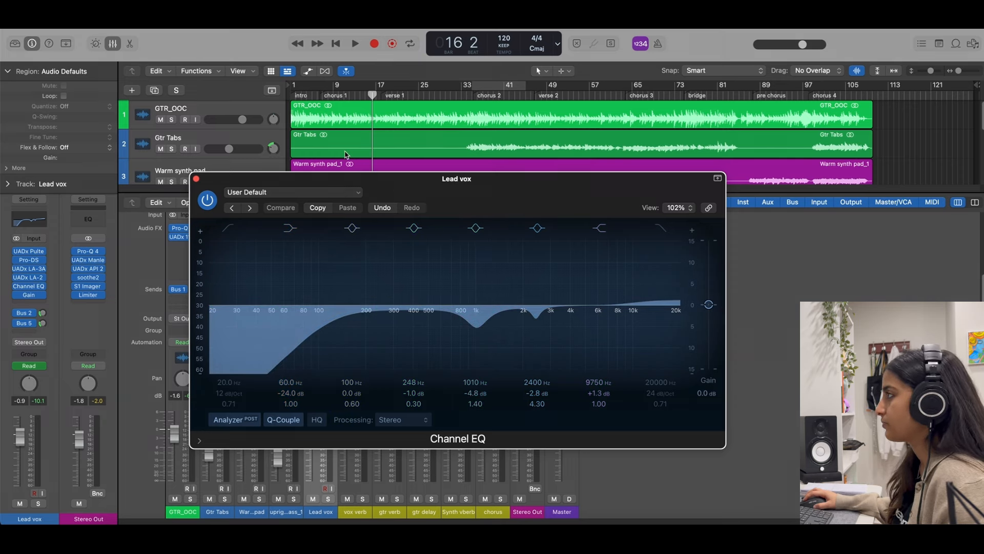
key(space)
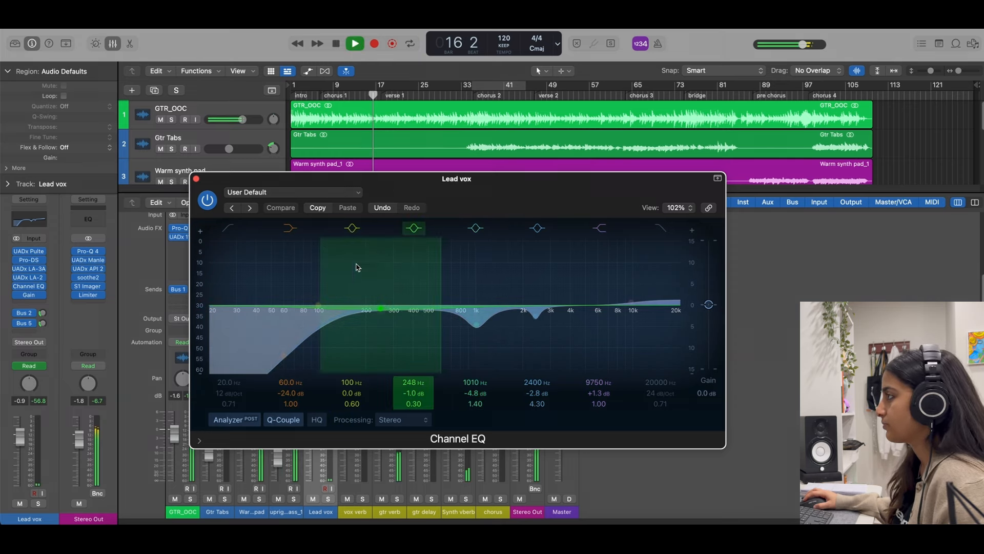
click(206, 201)
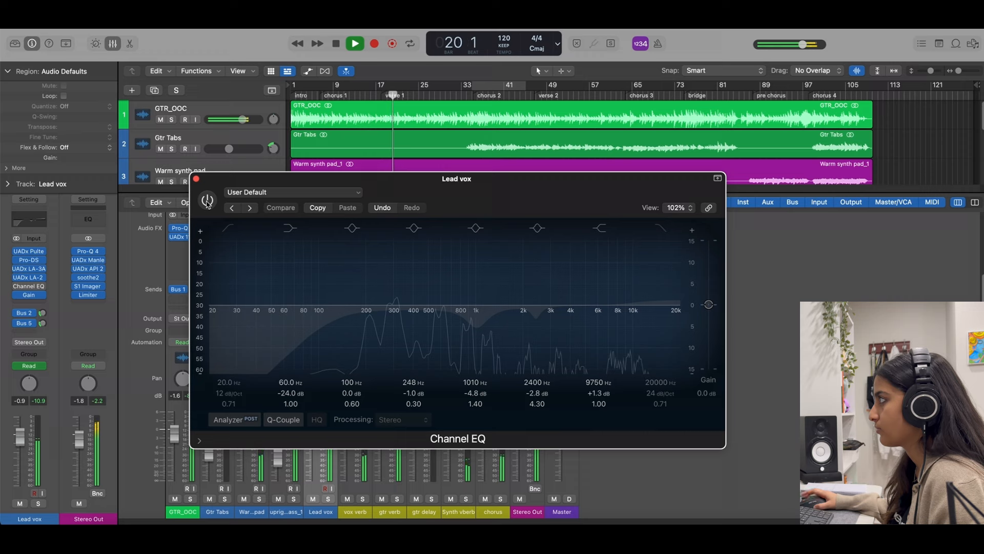
click(207, 200)
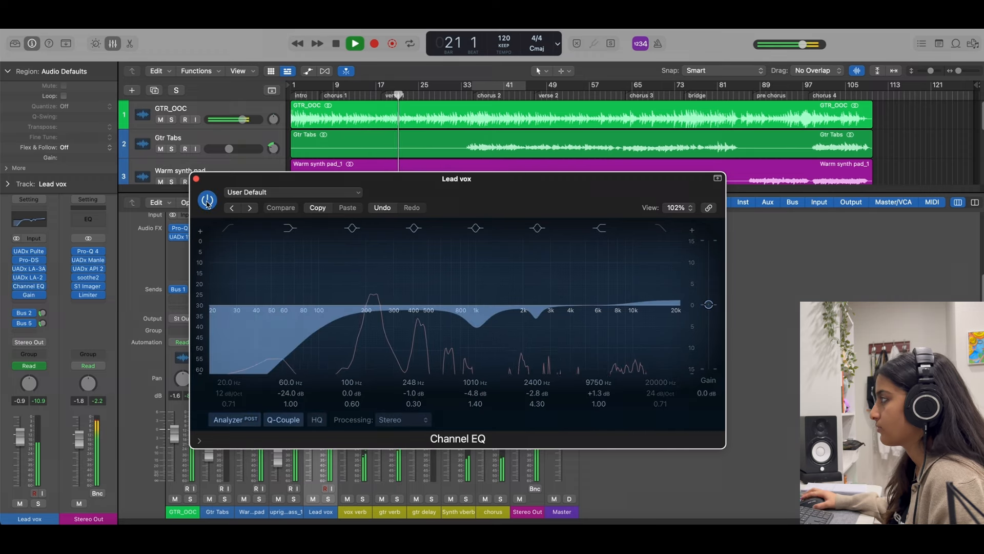
Solo Lead vox and compare the isolated vocal with the Channel EQ bypassed and enabled
scroll(220, 149, down, 5)
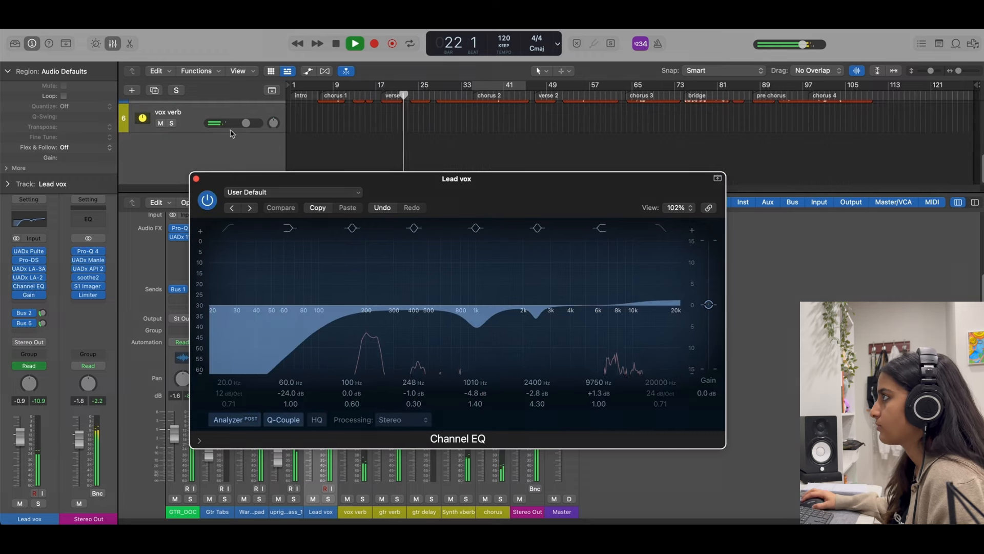
click(171, 104)
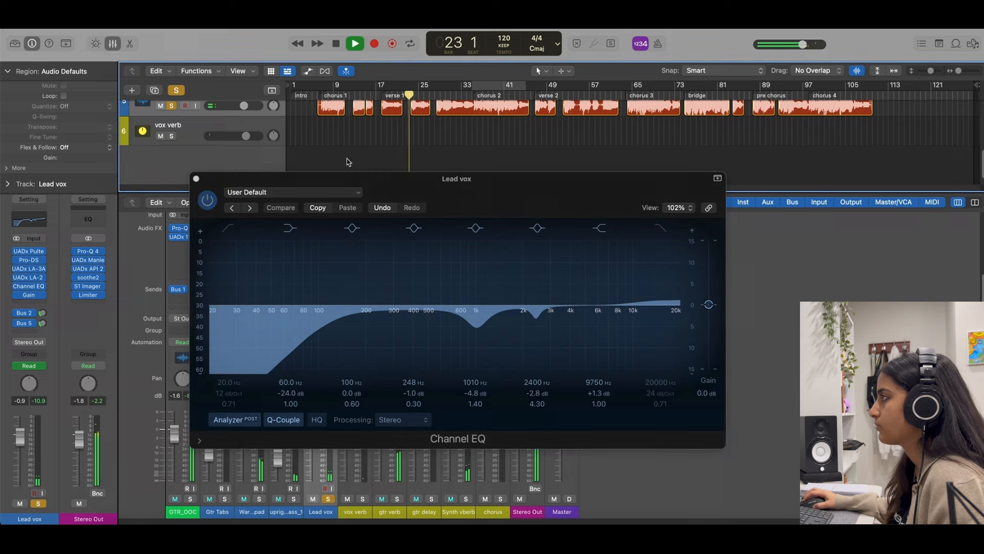
click(207, 200)
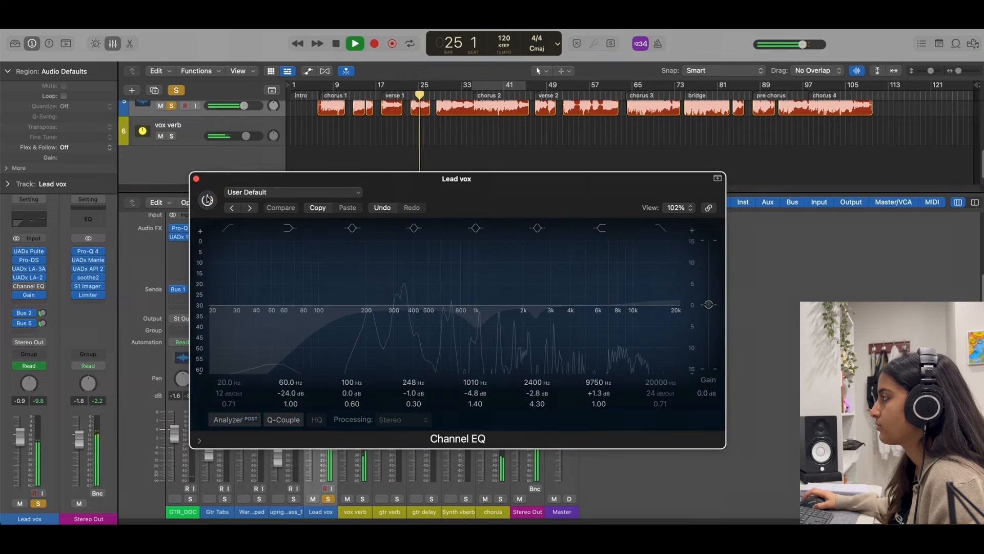
click(207, 200)
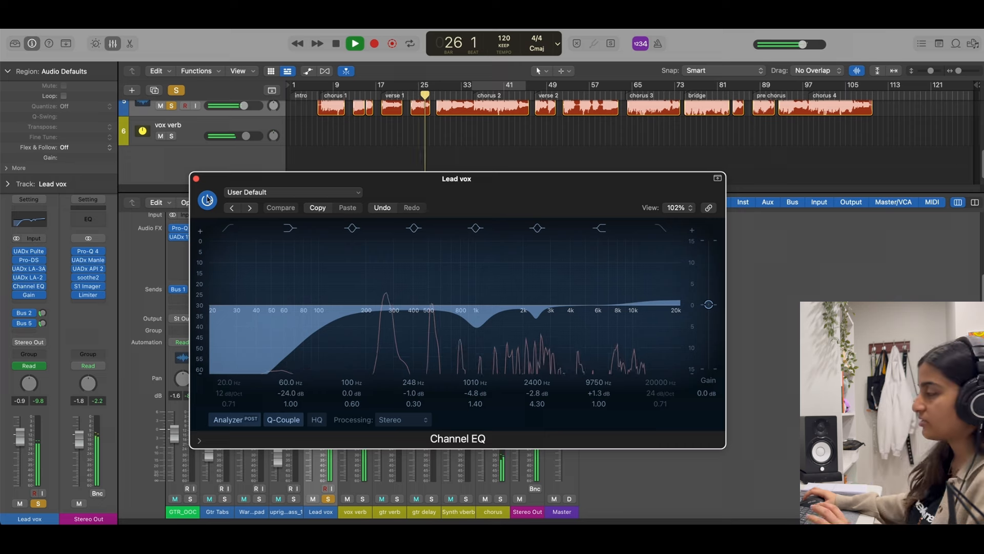
Set the Channel EQ low shelf to 58.0 Hz and -22.7 dB, play the soloed vocal, and close the EQ
key(space)
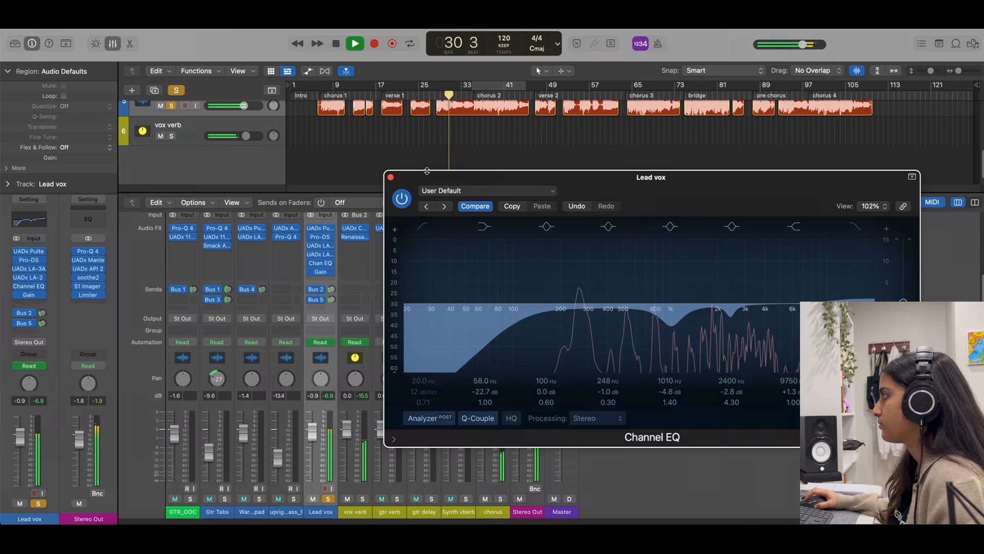
key(space)
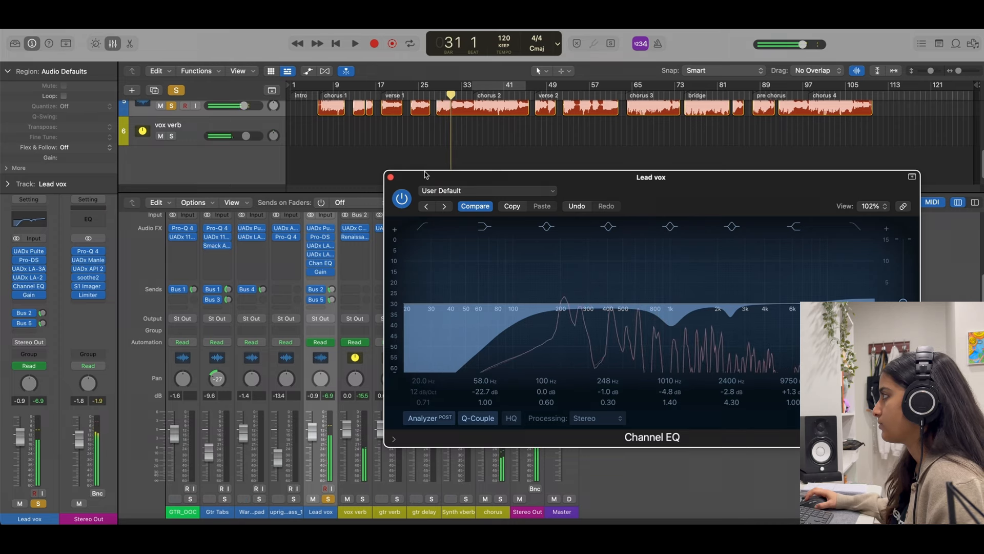
click(391, 177)
Check Lead vox's Bus 2 send to vox verb, then examine and close the Capitol Chambers and Renaissance Axx plug-ins on vox verb
click(316, 290)
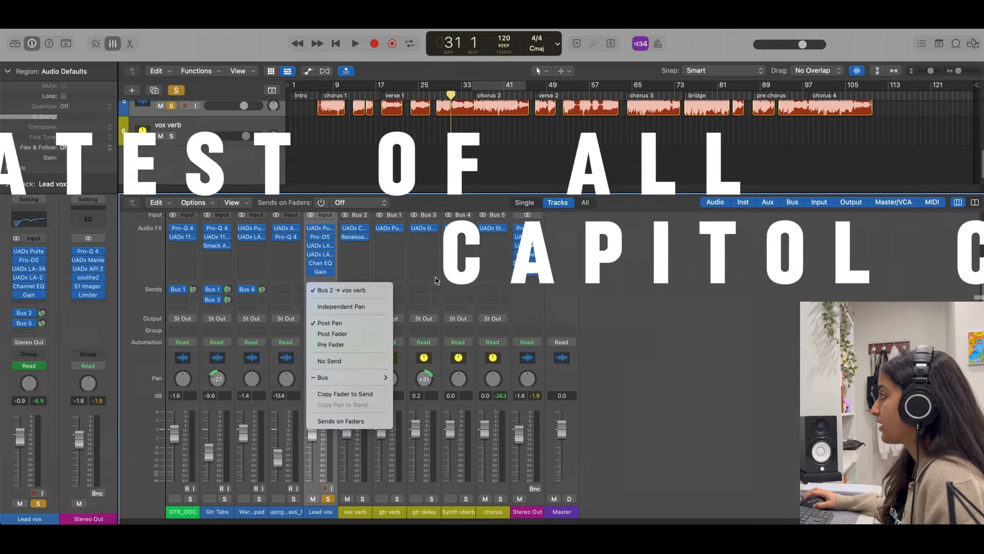
click(356, 230)
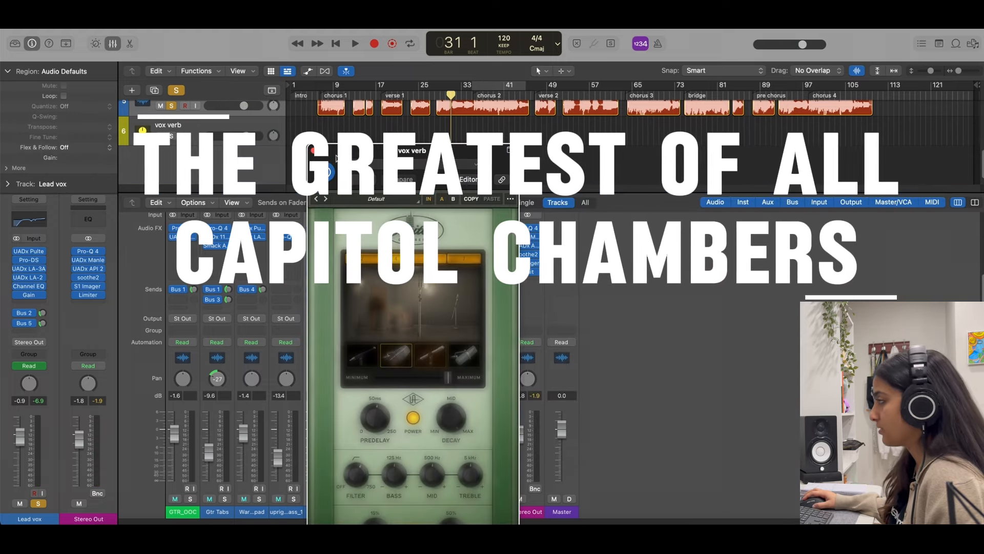
click(319, 151)
click(355, 237)
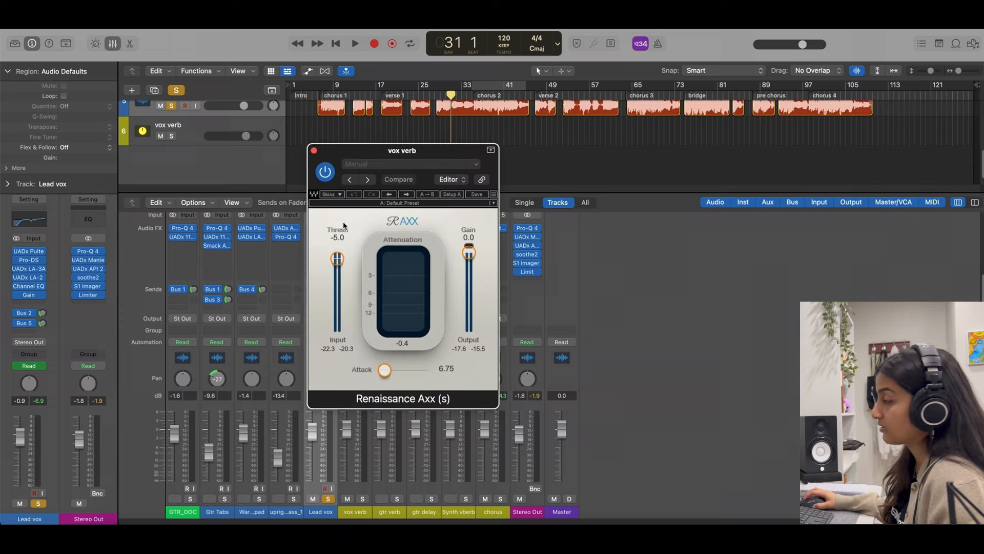
click(314, 150)
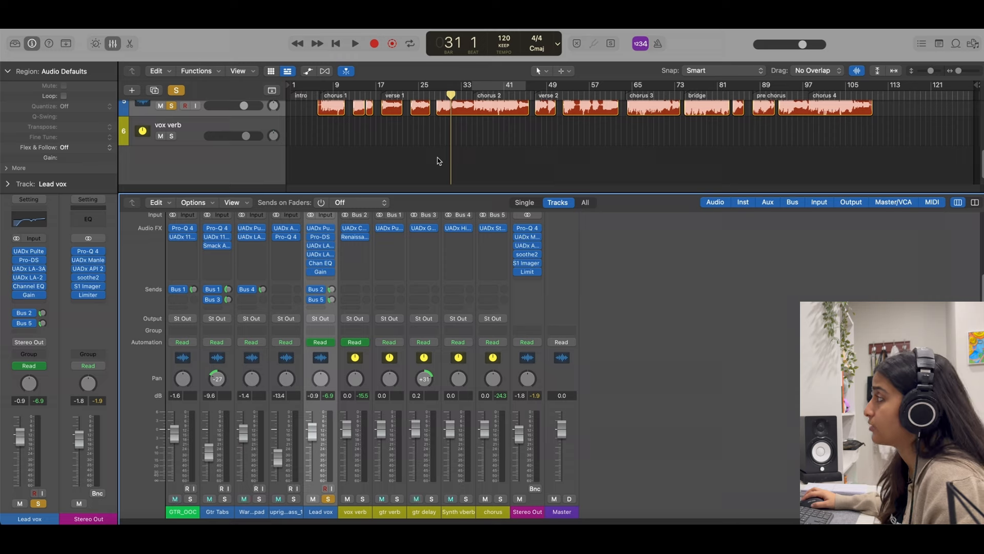
click(354, 236)
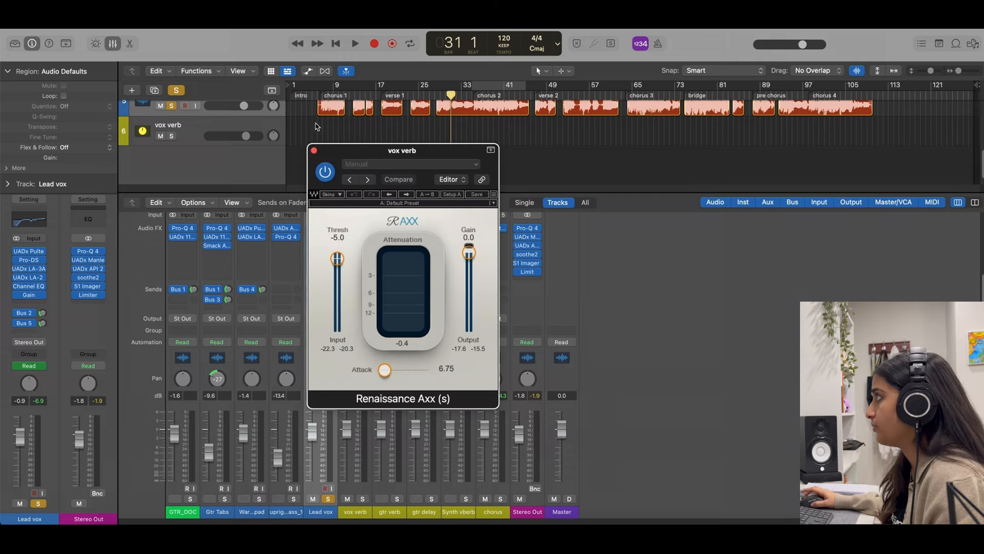
click(315, 151)
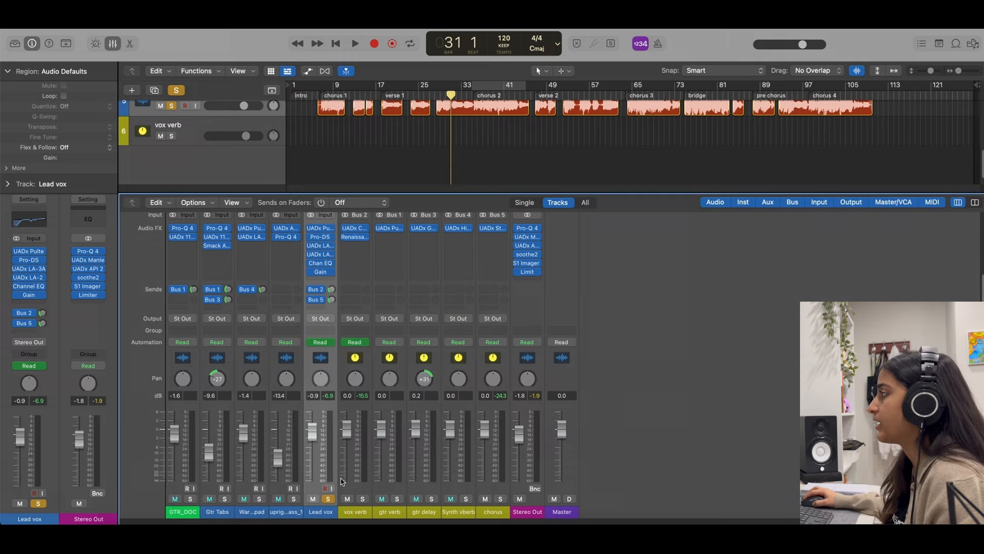
Open the UADx Studio D Chorus on the chorus bus and play the soloed Lead vox through it
mouse_move(503, 231)
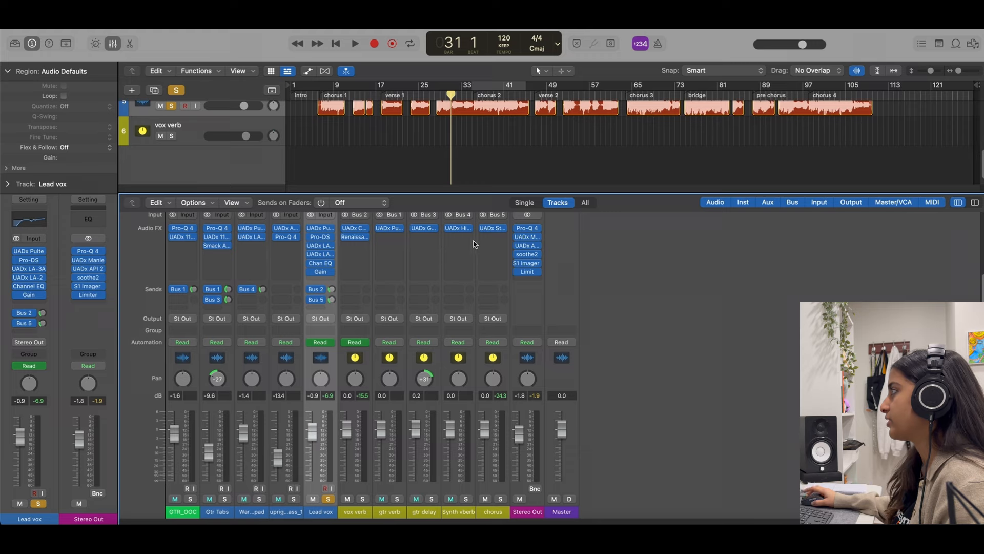
click(490, 230)
drag(566, 165, 415, 238)
key(space)
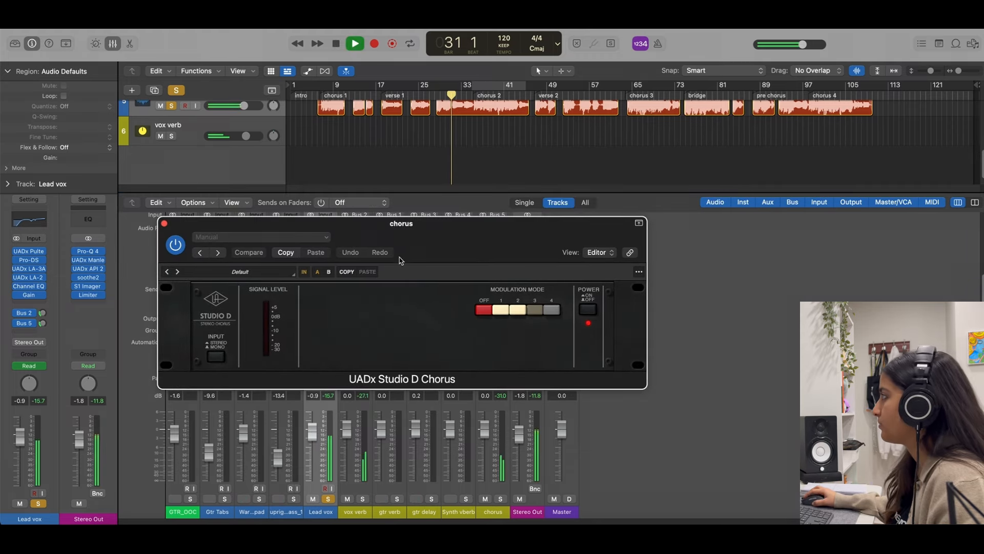
drag(290, 220, 598, 159)
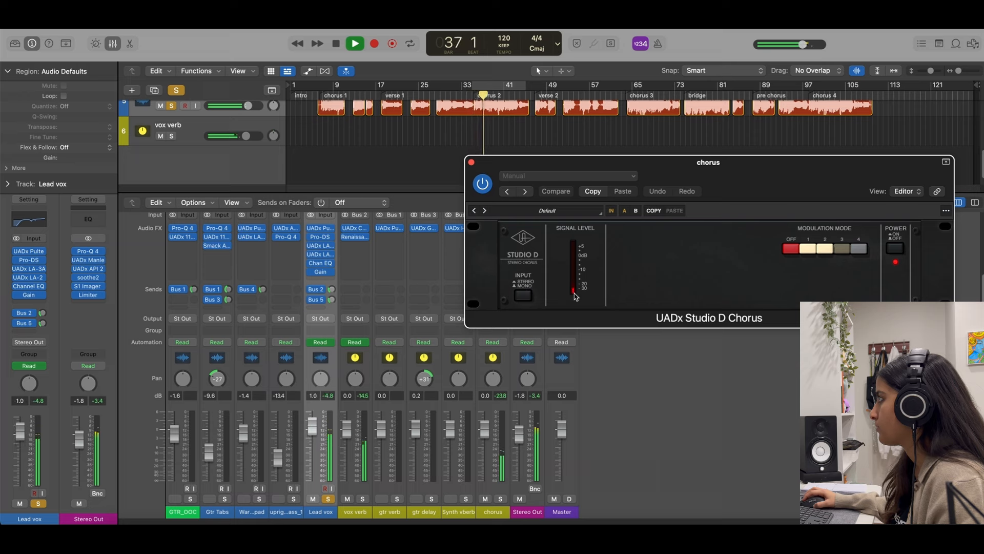
Stop playback, return the playhead to bar 36, and close the Studio D Chorus plug-in
key(space)
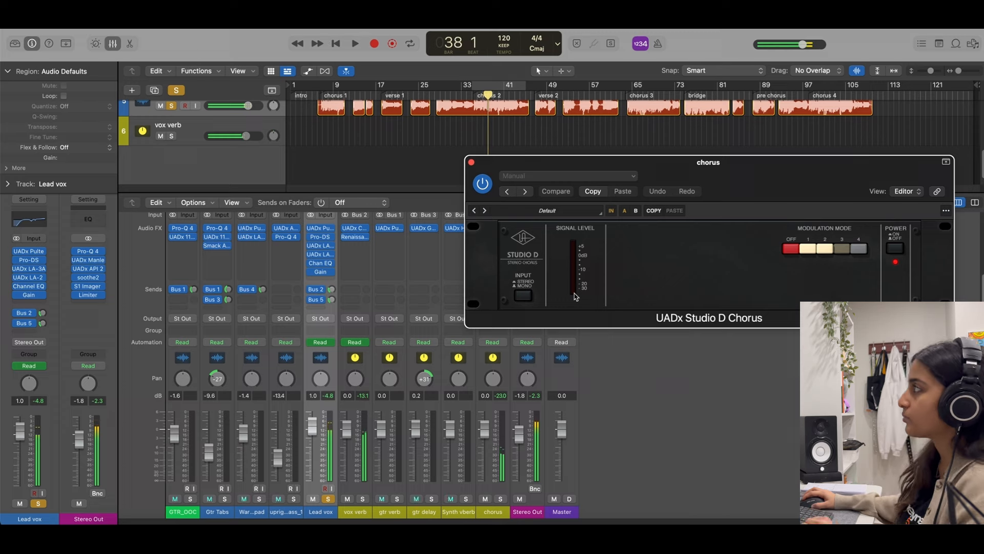
click(477, 94)
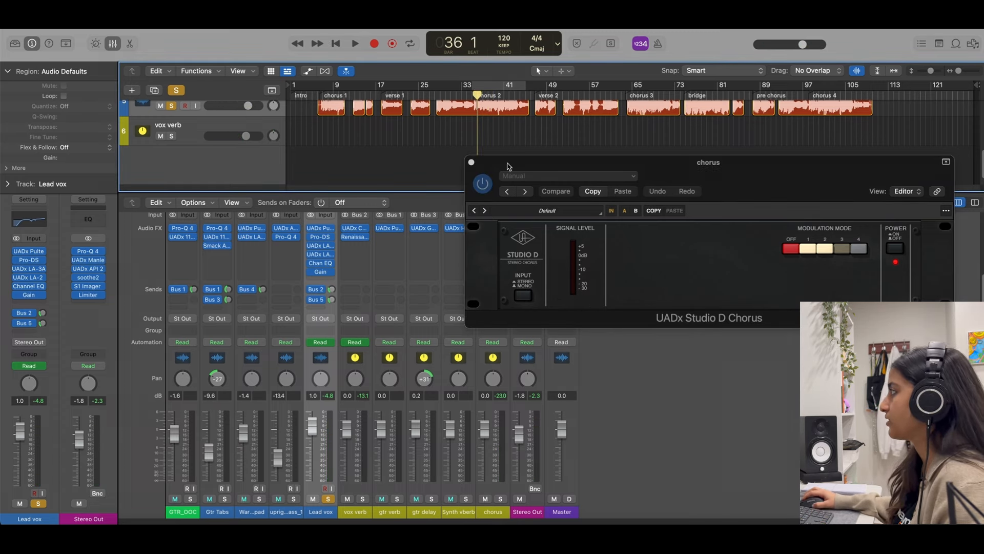
click(472, 163)
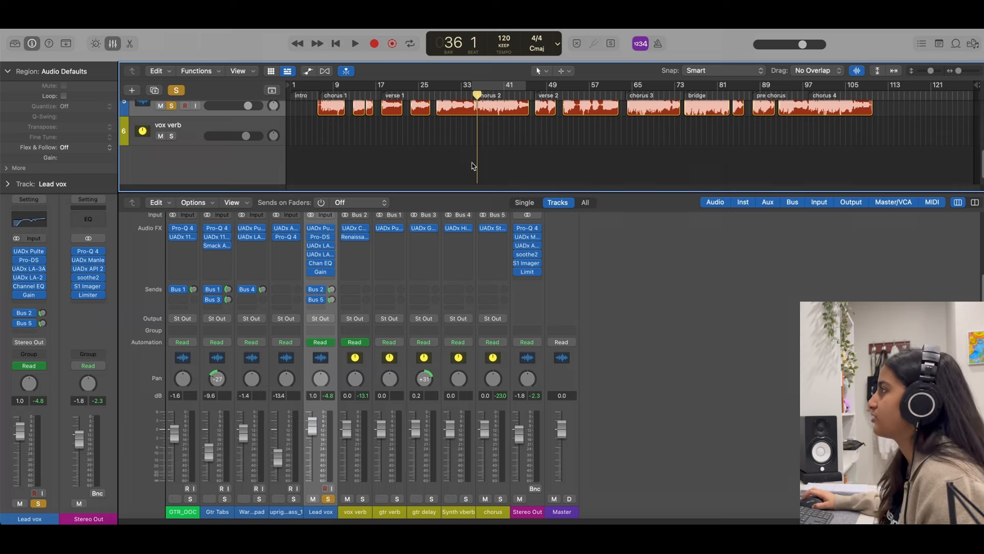
Unsolo Lead vox and play the full mix from bar 36, finishing with the playhead back in the intro
key(s)
key(space)
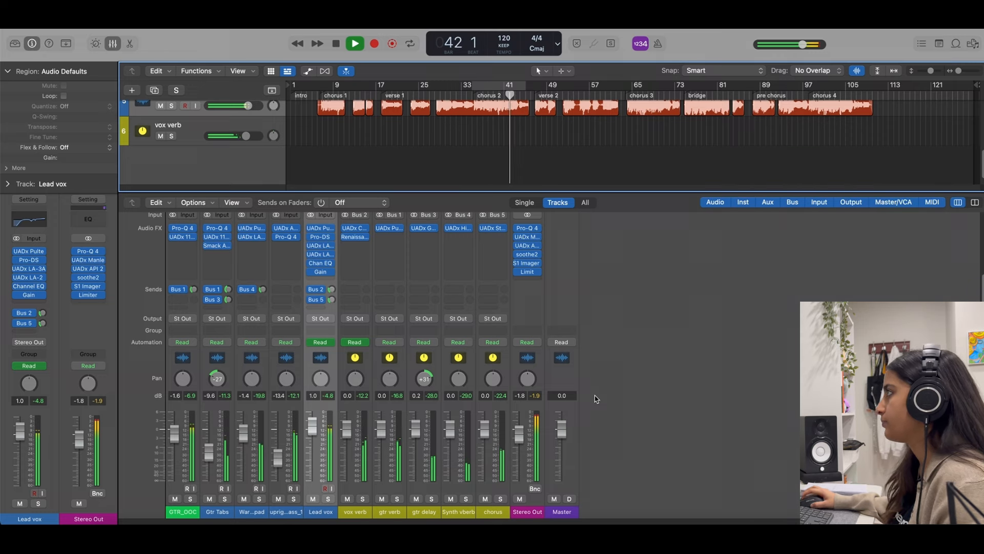
key(space)
click(301, 95)
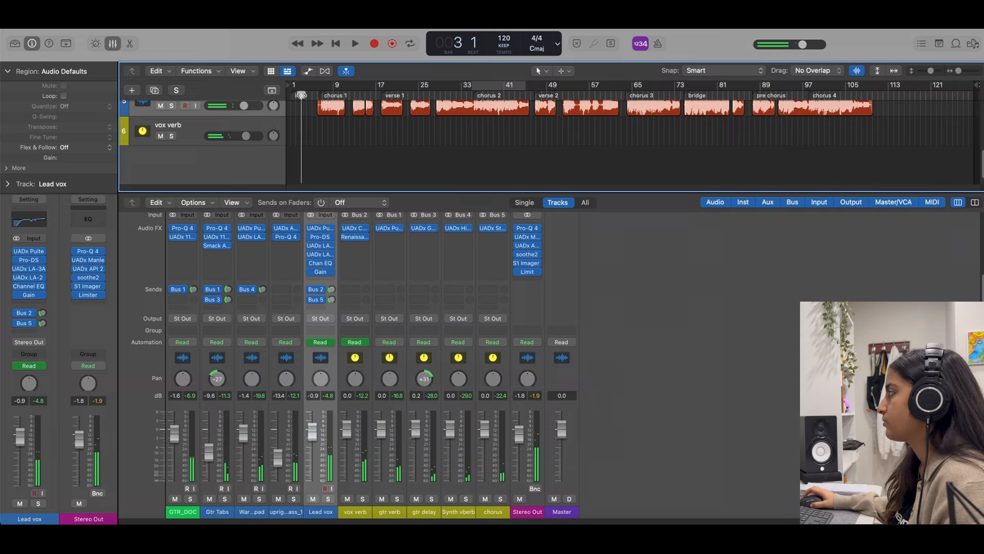
Open the Pro-Q 4 on Stereo Out, examine its EQ curve, and close it
click(517, 229)
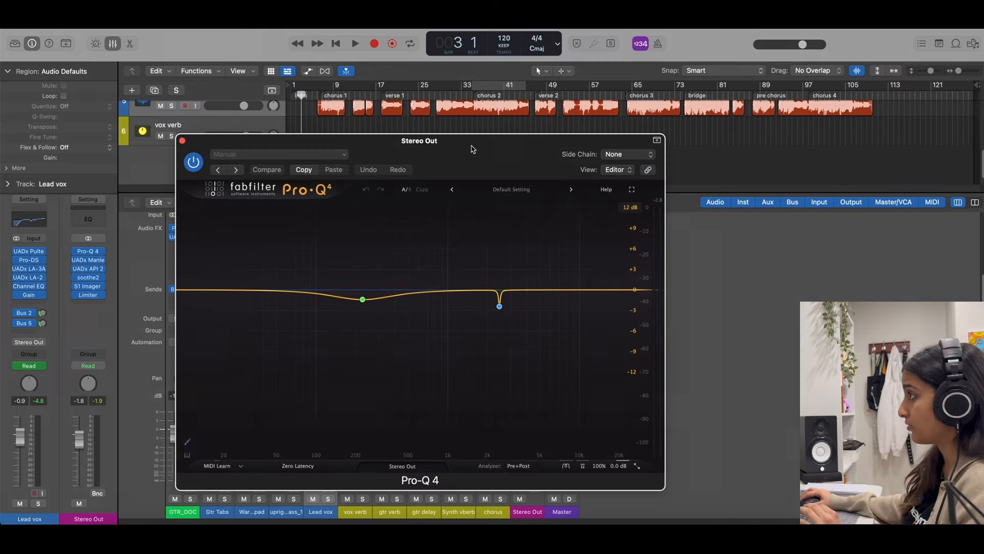
drag(472, 147, 407, 142)
key(super+w)
Open the Manley Massive Passive EQ on Stereo Out and compare the mix from before chorus 2 with it bypassed and enabled
click(526, 237)
drag(629, 169, 469, 173)
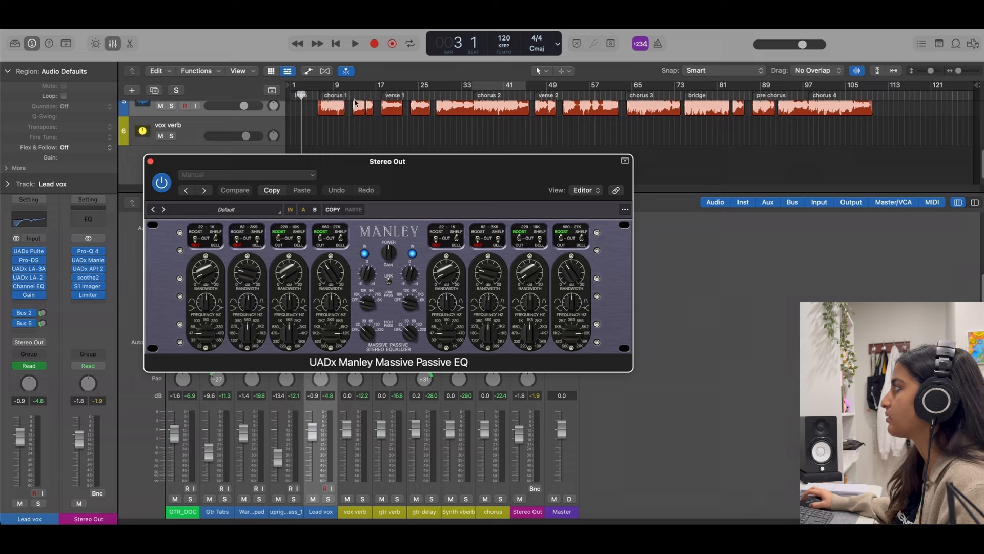
click(453, 94)
key(space)
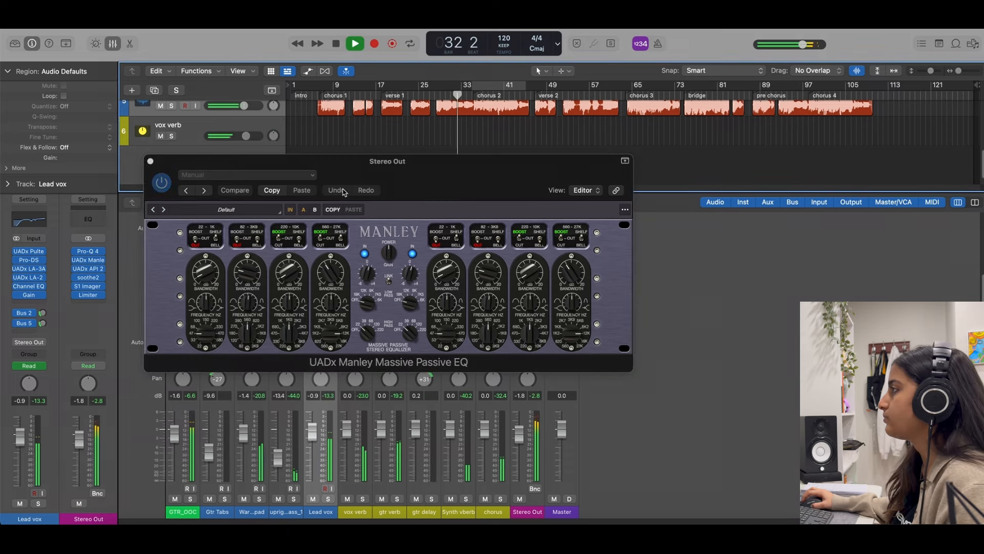
click(162, 183)
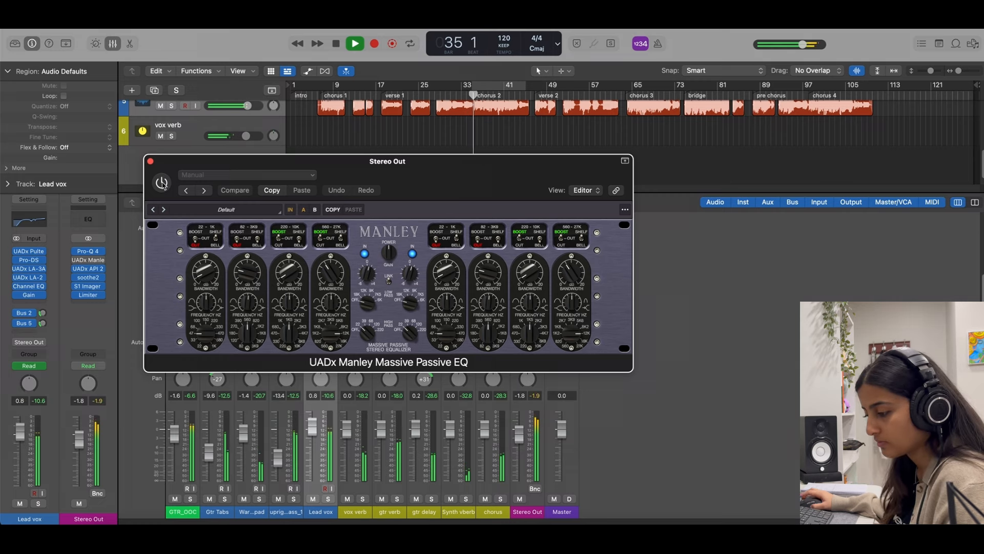
click(162, 182)
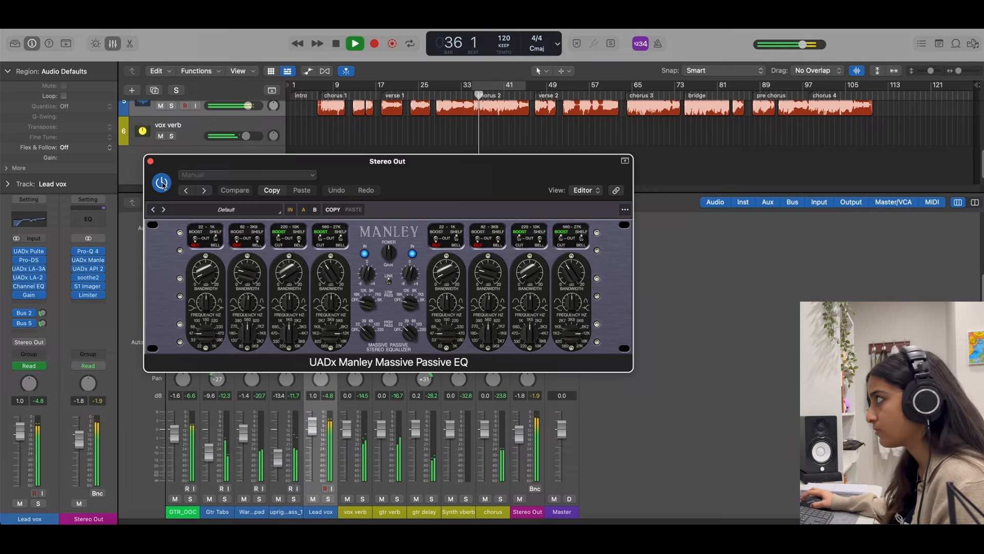
Slightly adjust the gain of the Massive Passive's first 560–27K band during playback, and close the EQ
drag(332, 271, 333, 280)
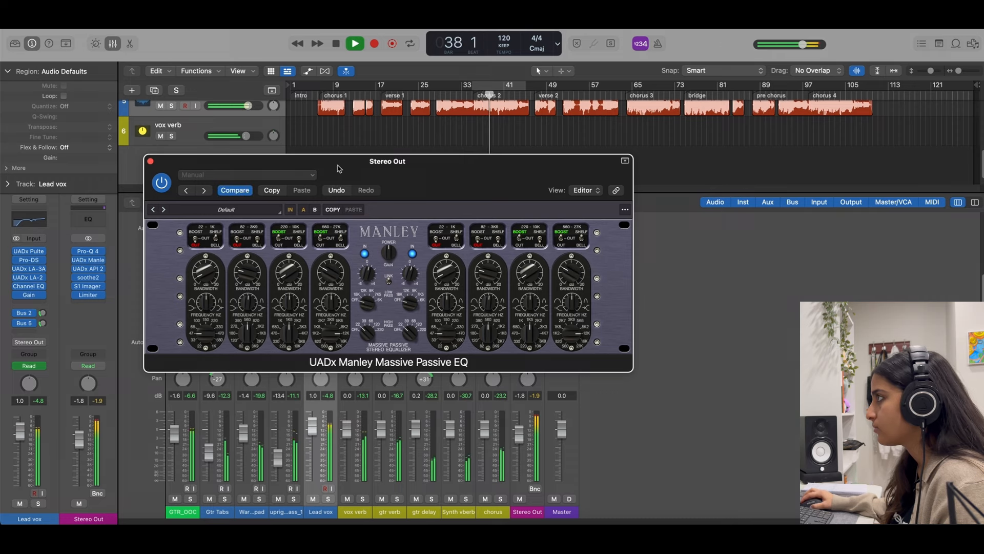
key(space)
click(150, 162)
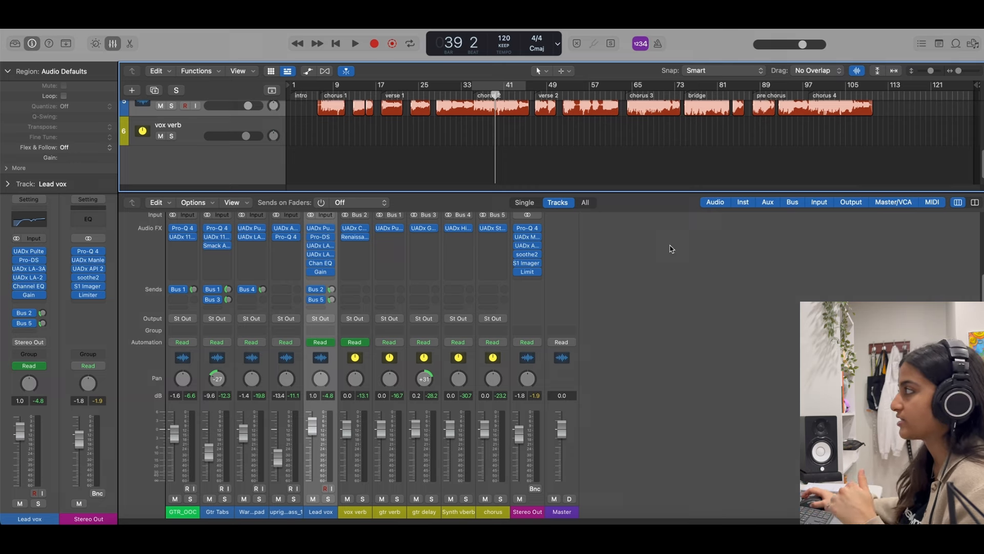
Open soothe2 on Stereo Out, play the mix to watch its resonance reduction, and close it
click(529, 254)
drag(637, 161, 455, 161)
key(space)
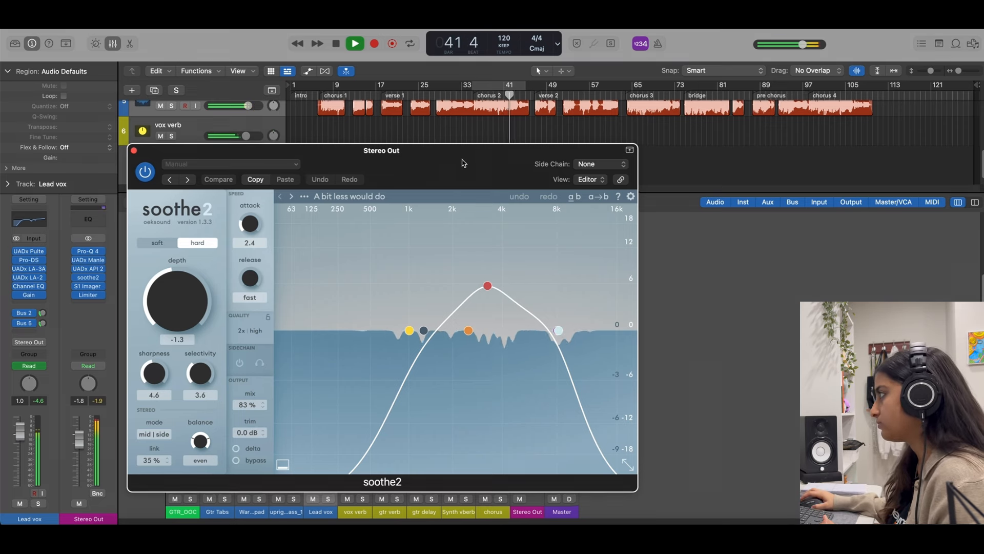
drag(462, 163, 479, 160)
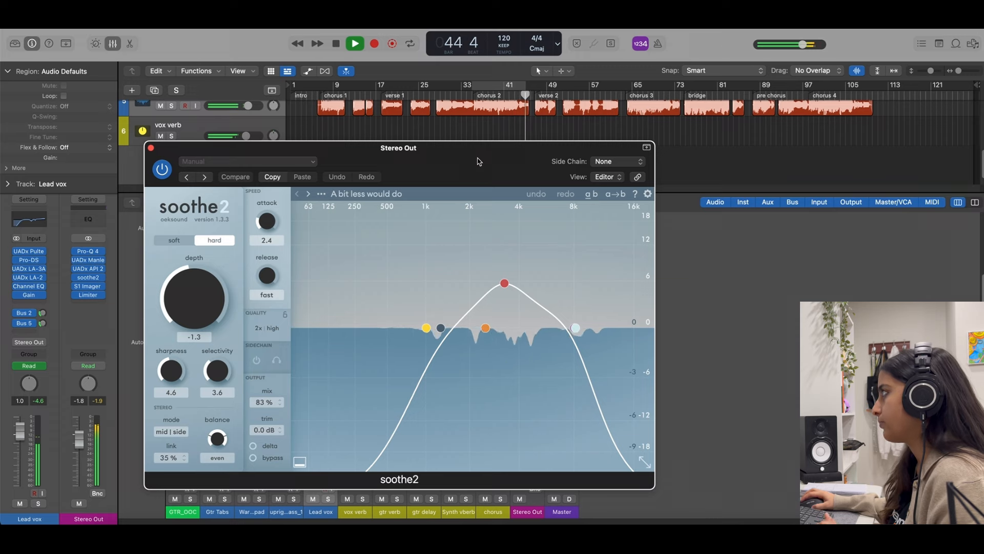
key(space)
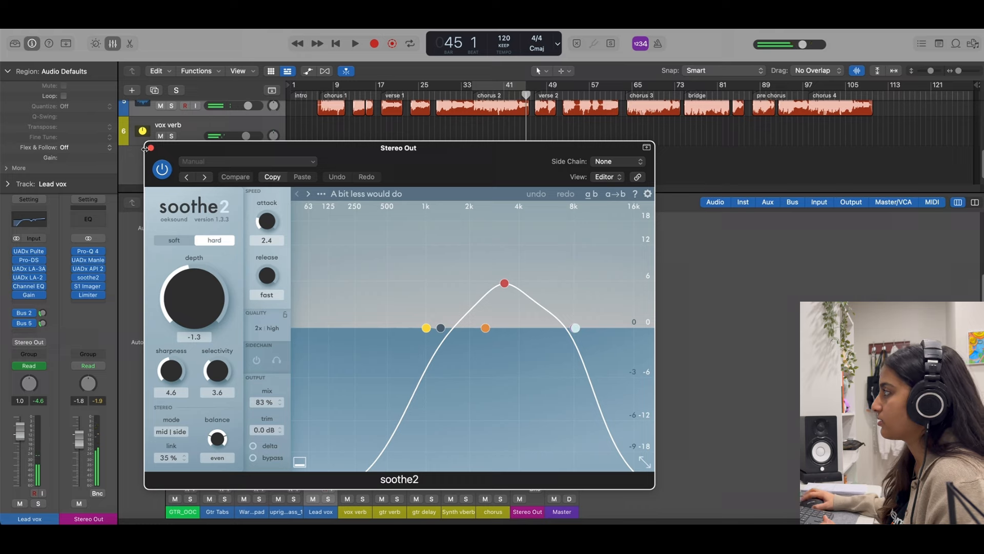
click(151, 148)
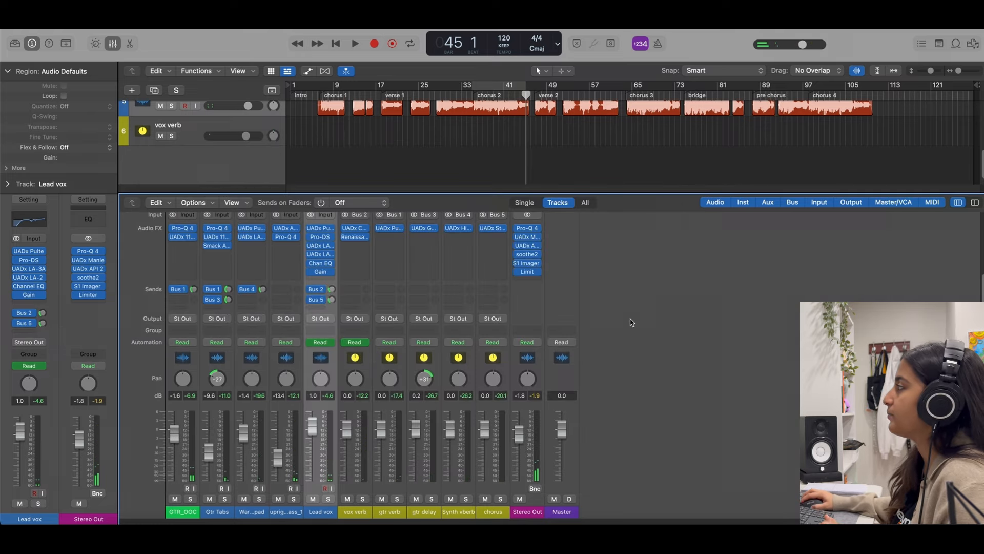
Reopen soothe2 on Stereo Out, check its "A bit less would do" preset, and close it
click(528, 256)
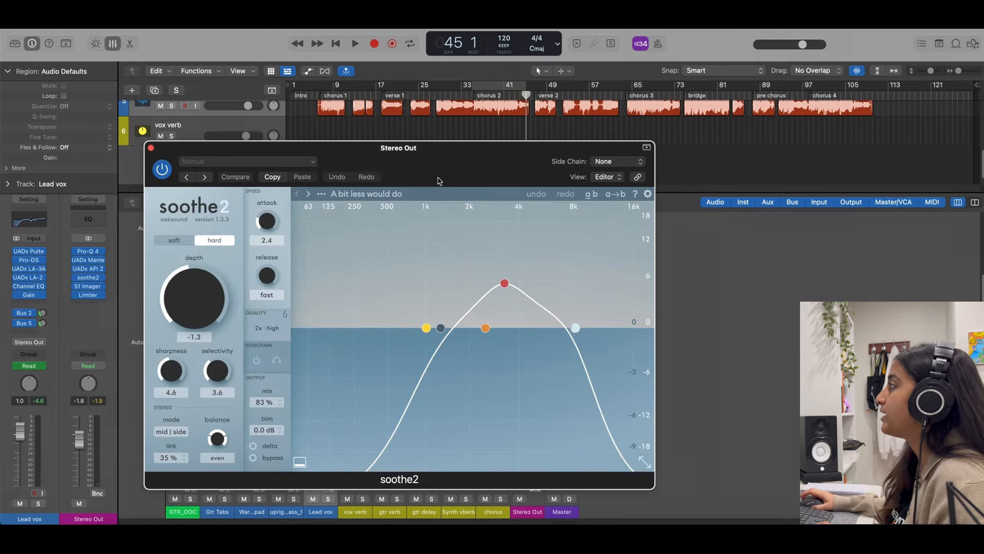
click(397, 194)
click(397, 194)
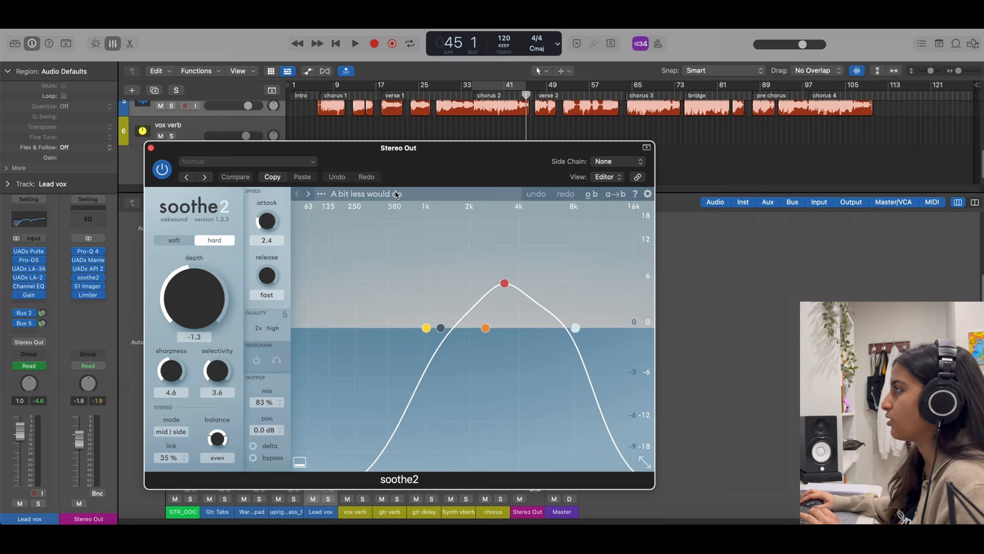
click(152, 148)
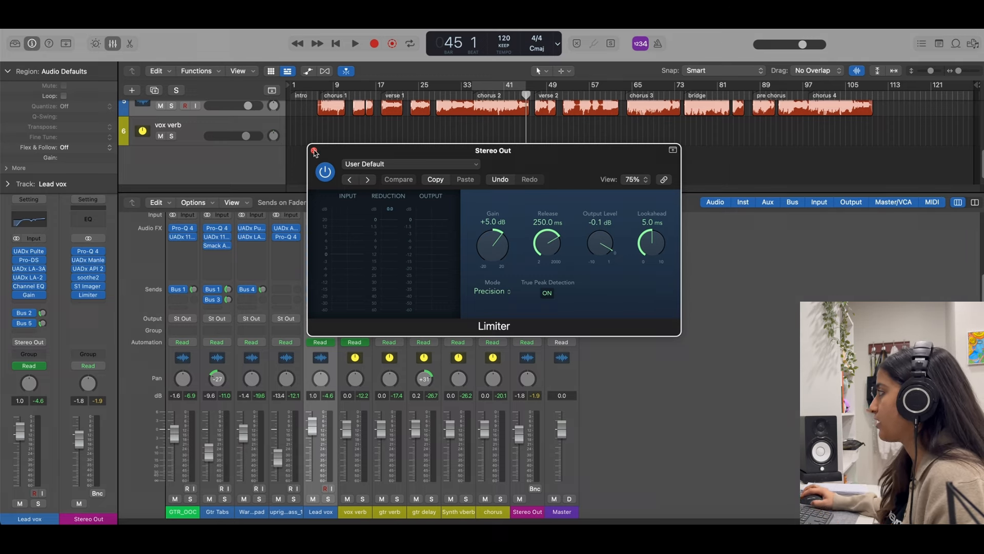
Close the Limiter window, remove the Limiter from Stereo Out while the mix plays, and hide the mixer
click(314, 151)
key(space)
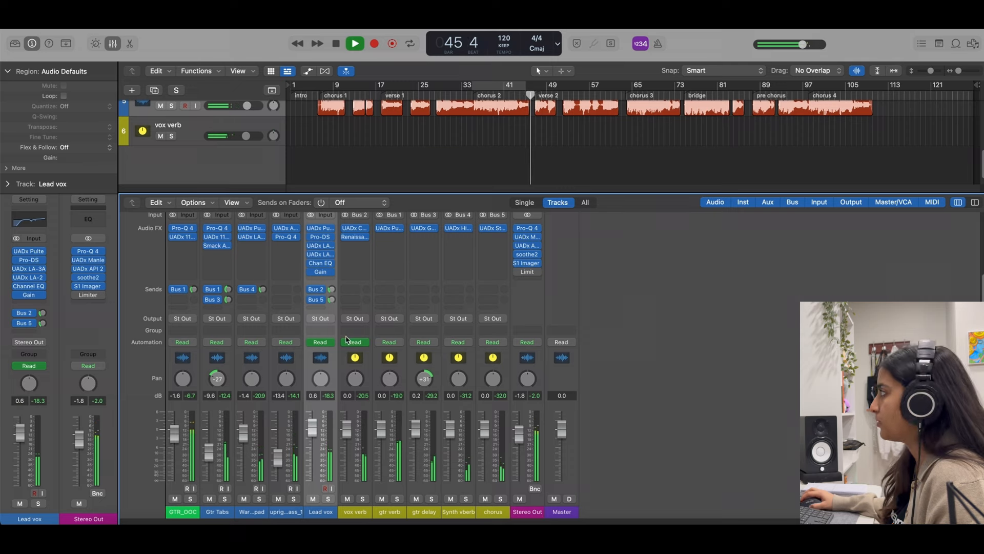
click(534, 272)
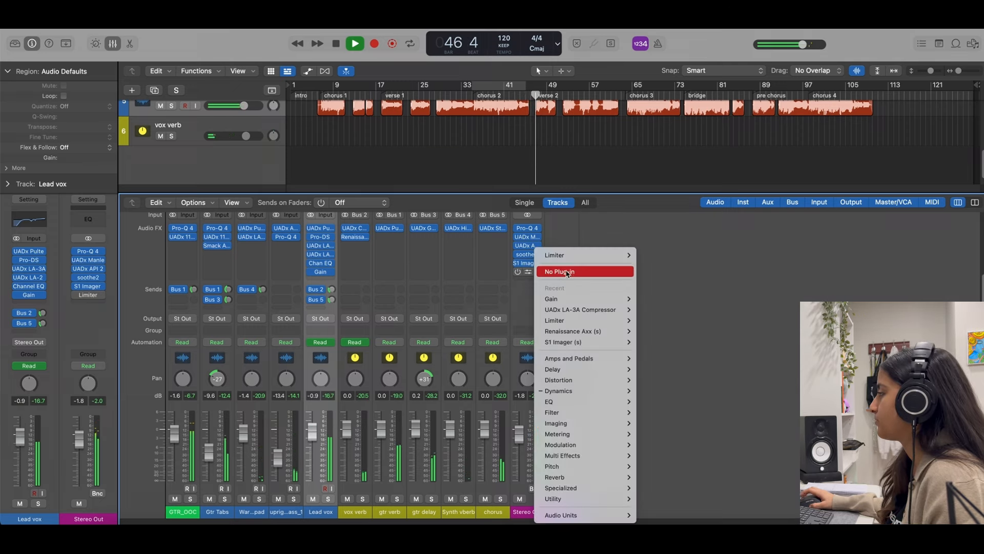
click(567, 272)
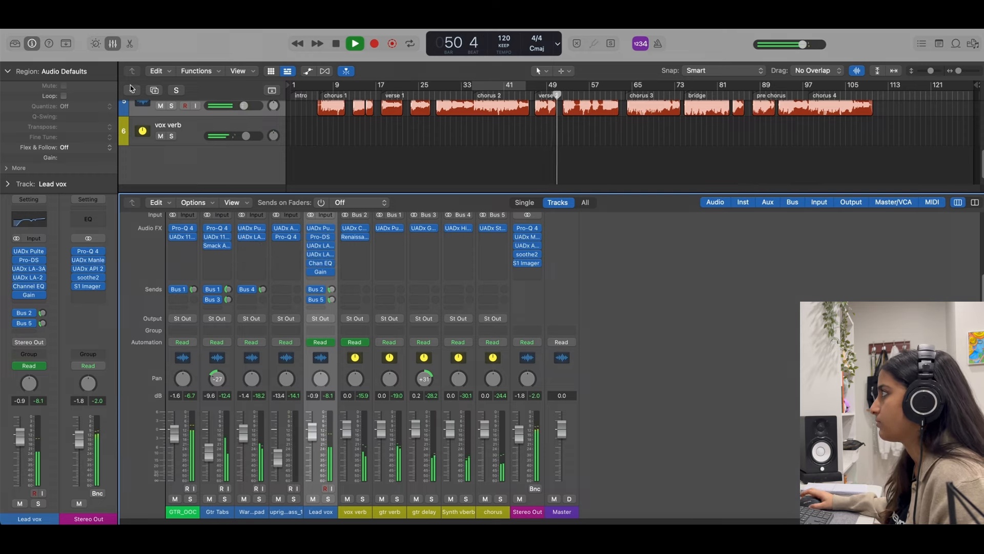
key(x)
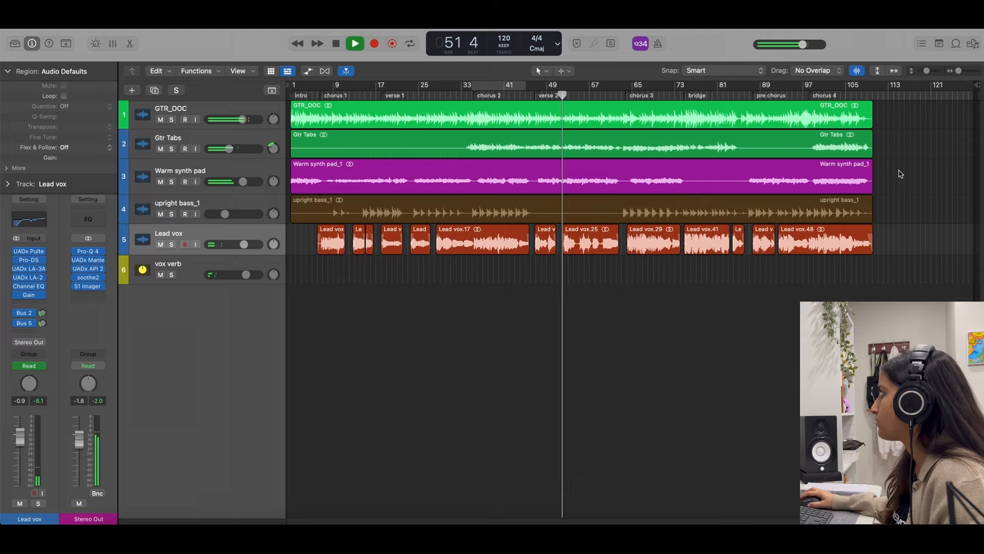